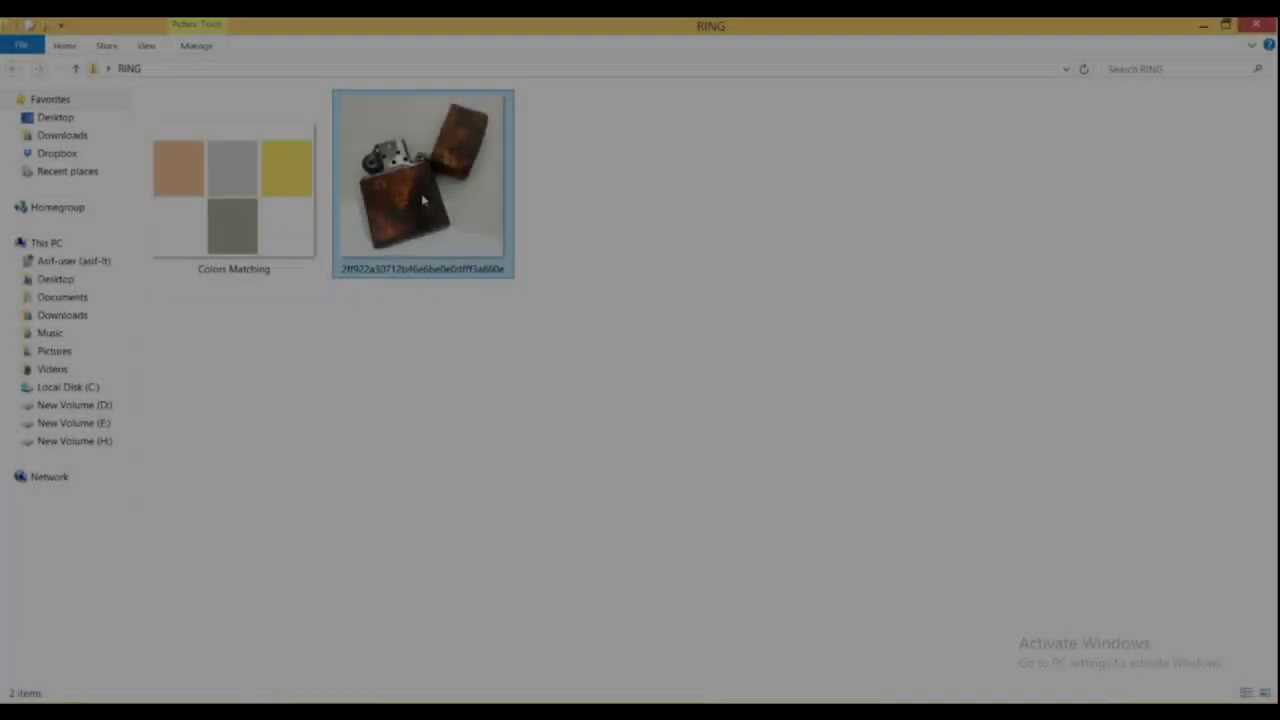
Drag the rusty lighter JPG from File Explorer into Photoshop to open it as the Background layer.
{"action": "mouse_move", "coordinate": [423, 201]}
{"action": "left_mouse_down"}
{"action": "mouse_move", "coordinate": [524, 410]}
{"action": "mouse_move", "coordinate": [562, 392]}
{"action": "left_mouse_up"}
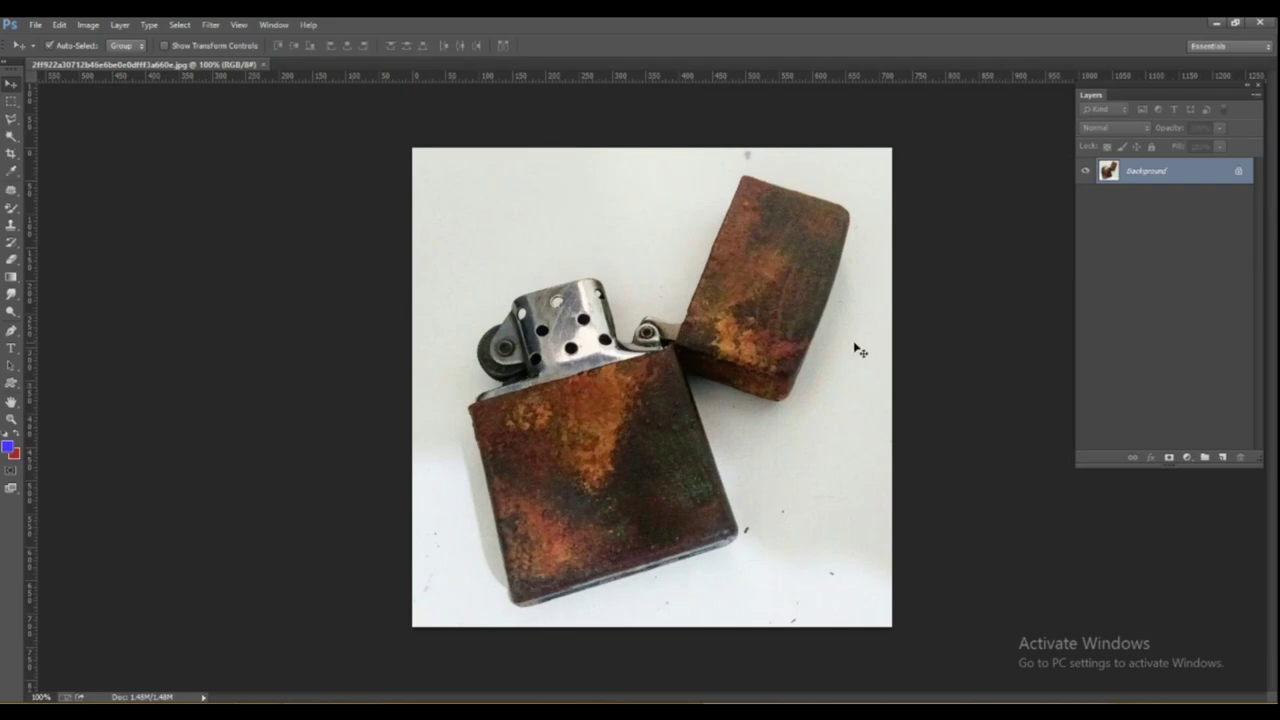
Duplicate the photo layer twice and start working around the lighter case outline.
{"action": "key", "text": "ctrl+j"}
{"action": "key", "text": "ctrl+j"}
{"action": "key", "text": "Tab"}
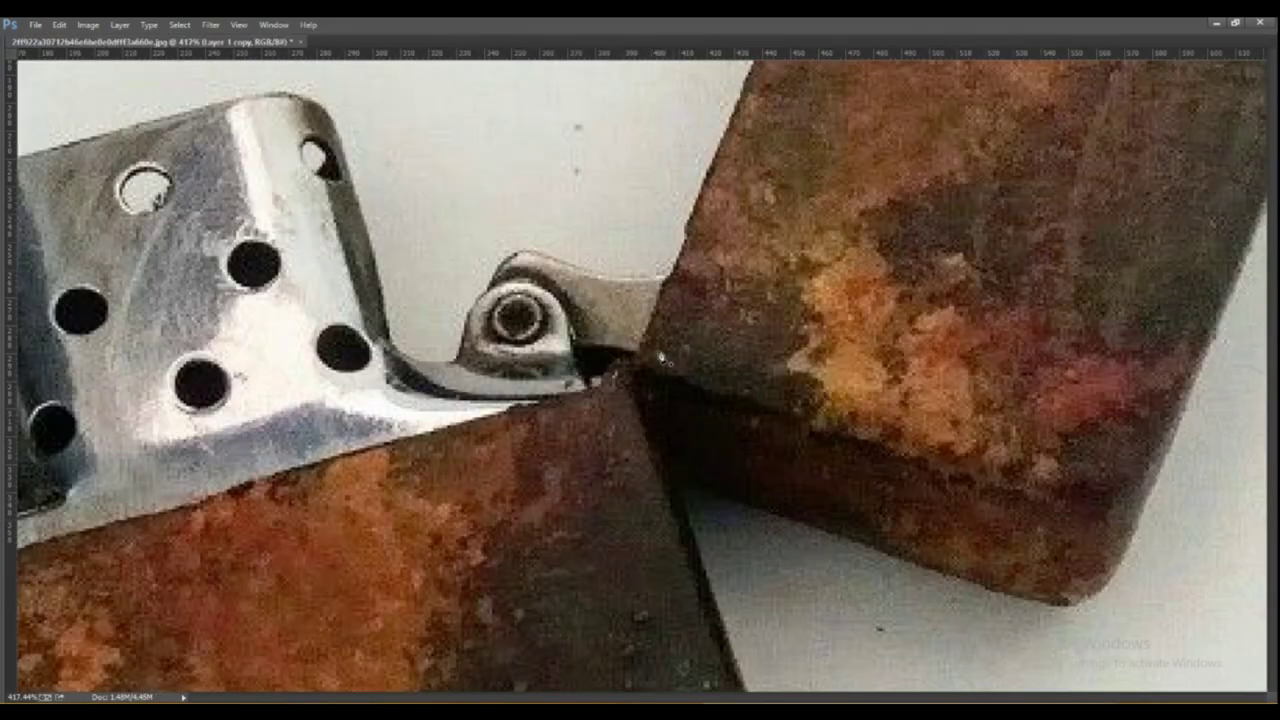
{"action": "scroll", "coordinate": [771, 248], "scroll_direction": "up", "scroll_amount": 5}
{"action": "scroll", "coordinate": [771, 248], "scroll_direction": "up", "scroll_amount": 5}
{"action": "scroll", "coordinate": [858, 456], "scroll_direction": "right", "scroll_amount": 5}
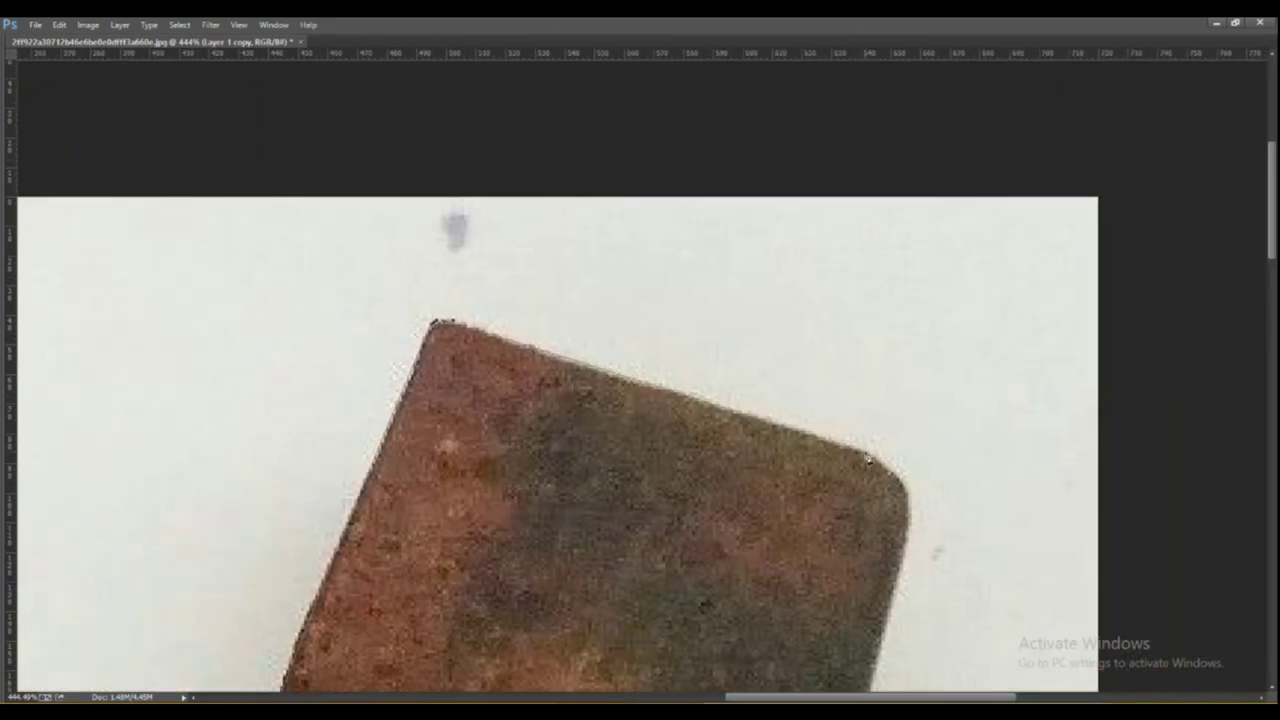
{"action": "scroll", "coordinate": [912, 562], "scroll_direction": "down", "scroll_amount": 5}
{"action": "scroll", "coordinate": [791, 605], "scroll_direction": "down", "scroll_amount": 5}
{"action": "scroll", "coordinate": [857, 471], "scroll_direction": "left", "scroll_amount": 3}
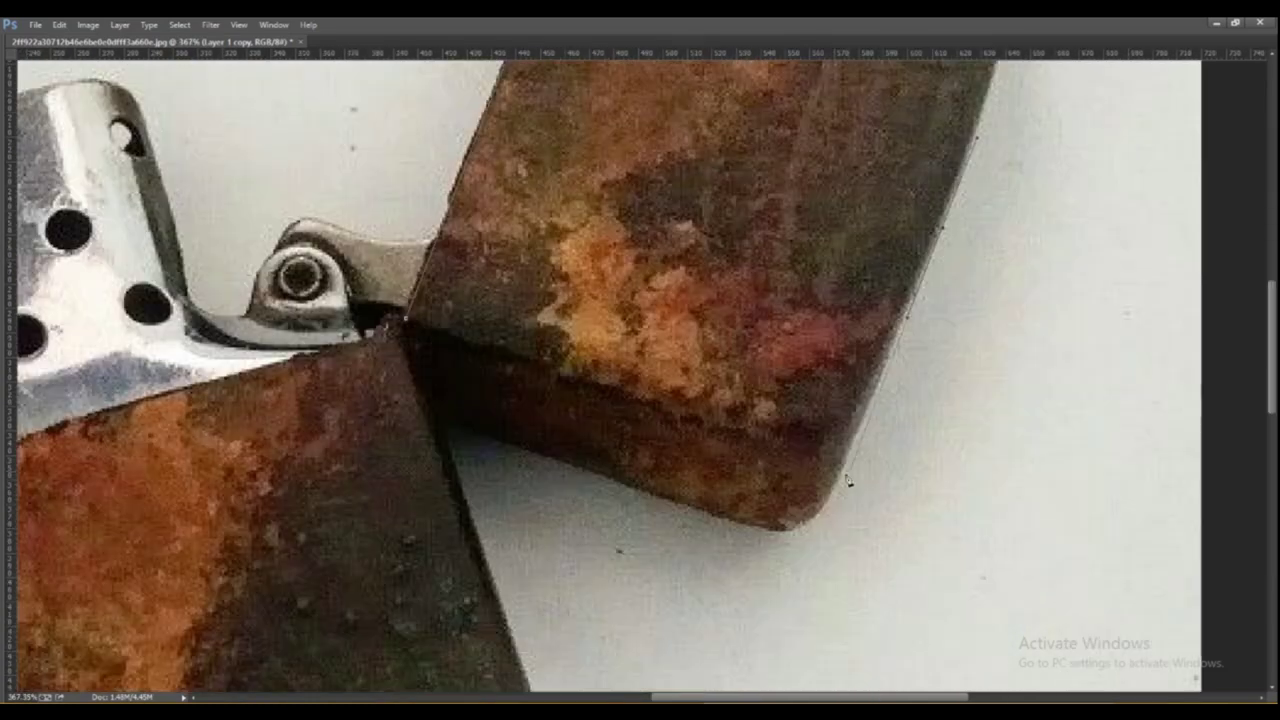
Finish going around the case and lid outline, then add a new empty Layer 3.
{"action": "scroll", "coordinate": [447, 430], "scroll_direction": "down", "scroll_amount": 5}
{"action": "scroll", "coordinate": [669, 377], "scroll_direction": "down", "scroll_amount": 3}
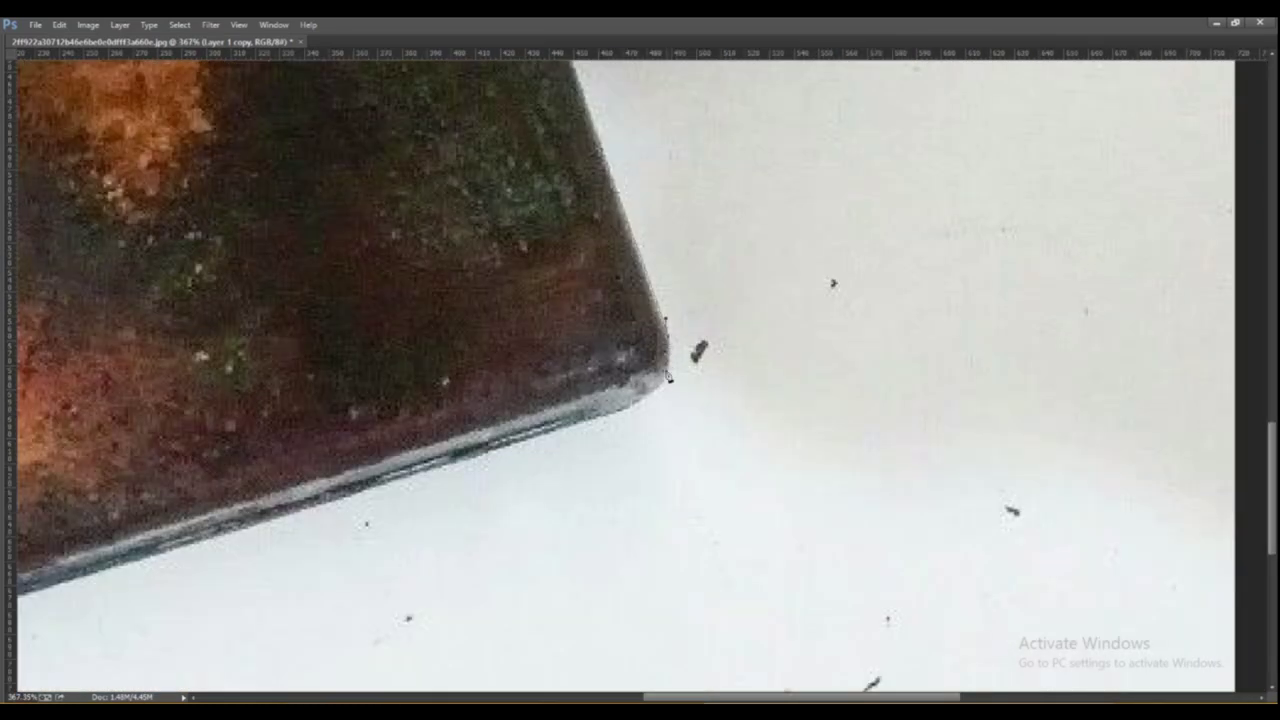
{"action": "scroll", "coordinate": [591, 419], "scroll_direction": "left", "scroll_amount": 2}
{"action": "scroll", "coordinate": [640, 370], "scroll_direction": "down", "scroll_amount": 5}
{"action": "scroll", "coordinate": [640, 370], "scroll_direction": "left", "scroll_amount": 5}
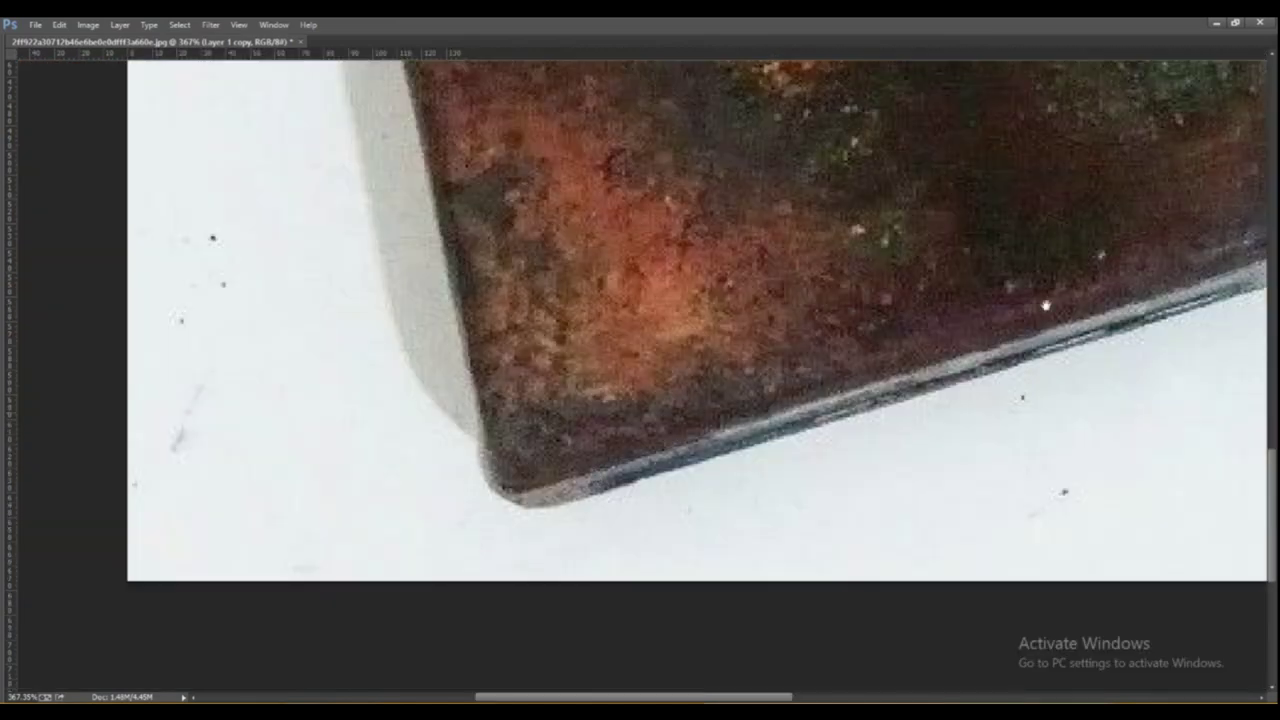
{"action": "scroll", "coordinate": [666, 445], "scroll_direction": "up", "scroll_amount": 5}
{"action": "scroll", "coordinate": [666, 445], "scroll_direction": "left", "scroll_amount": 3}
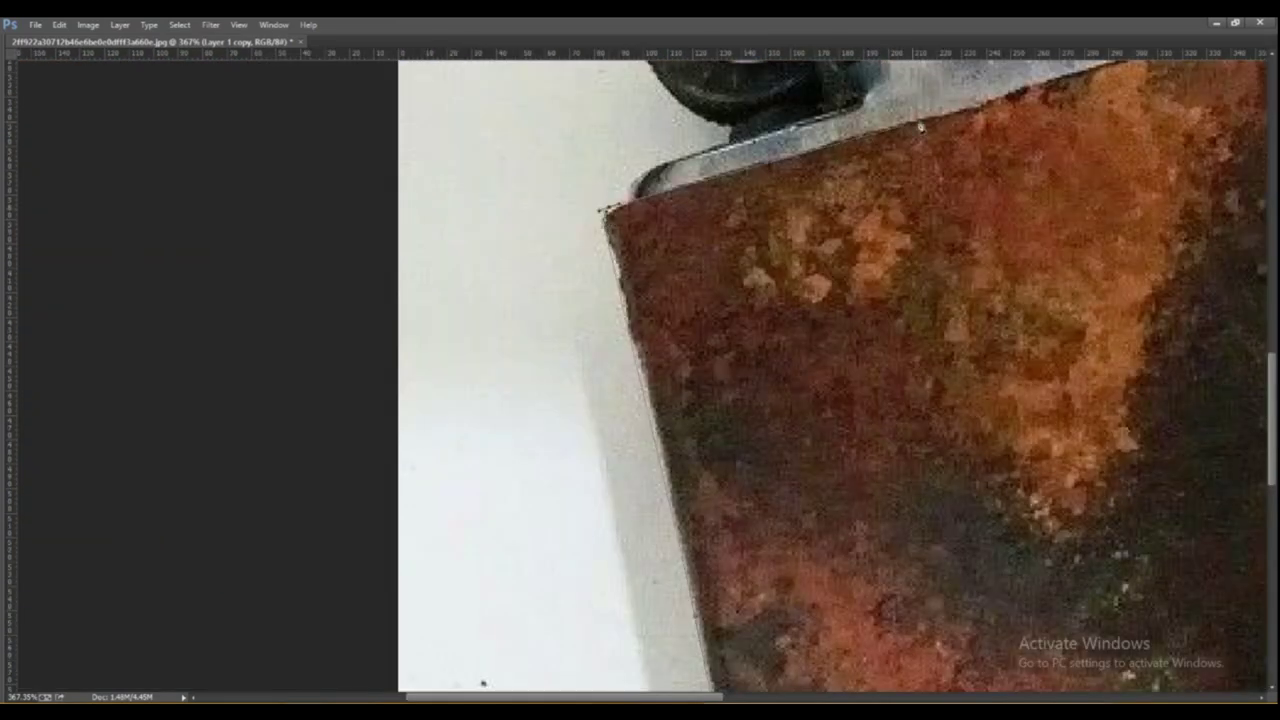
{"action": "scroll", "coordinate": [920, 125], "scroll_direction": "up", "scroll_amount": 4}
{"action": "scroll", "coordinate": [920, 125], "scroll_direction": "right", "scroll_amount": 5}
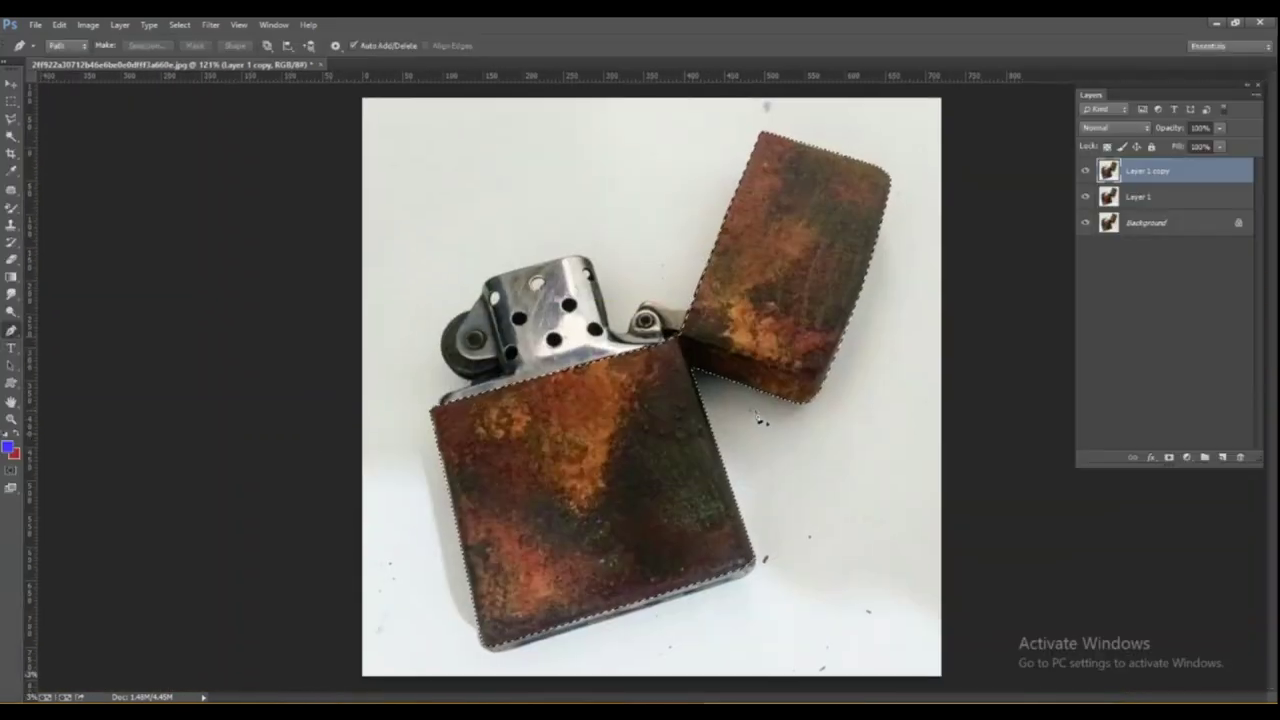
{"action": "key", "text": "ctrl+shift+alt+n"}
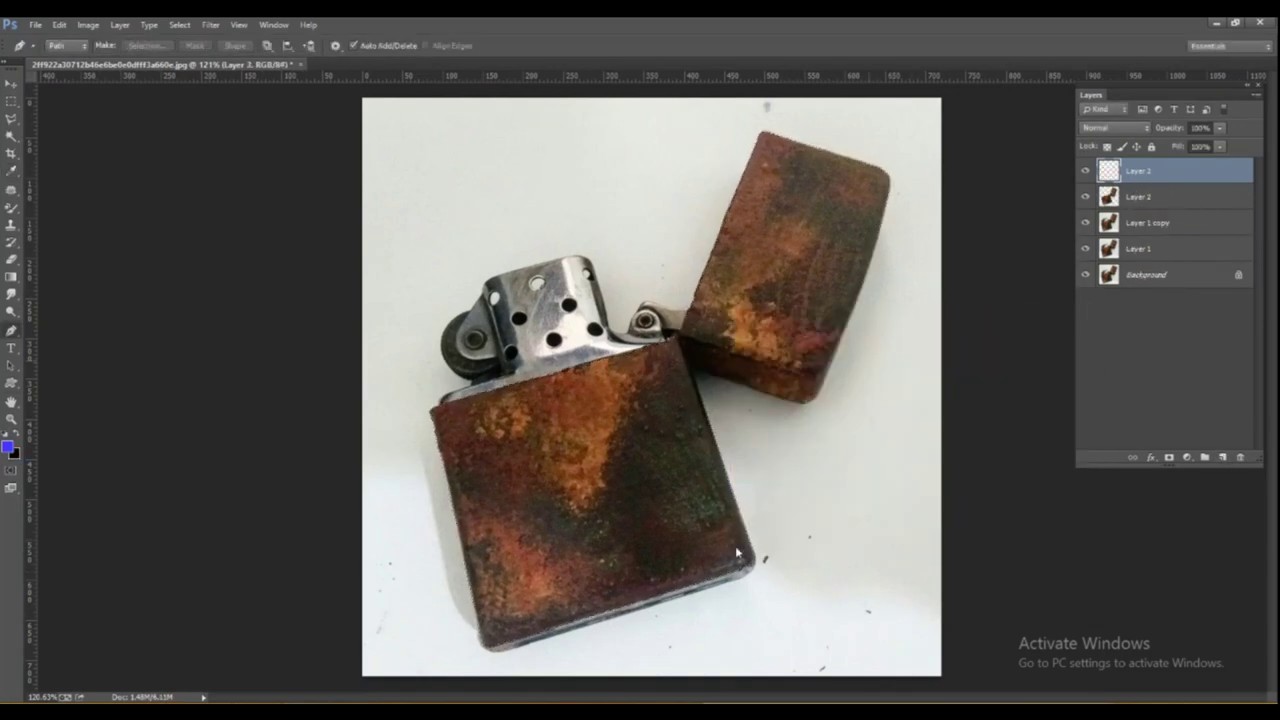
Fill the lighter selection black, add a hiding layer mask, and set up a soft Brush.
{"action": "key", "text": "ctrl+BackSpace"}
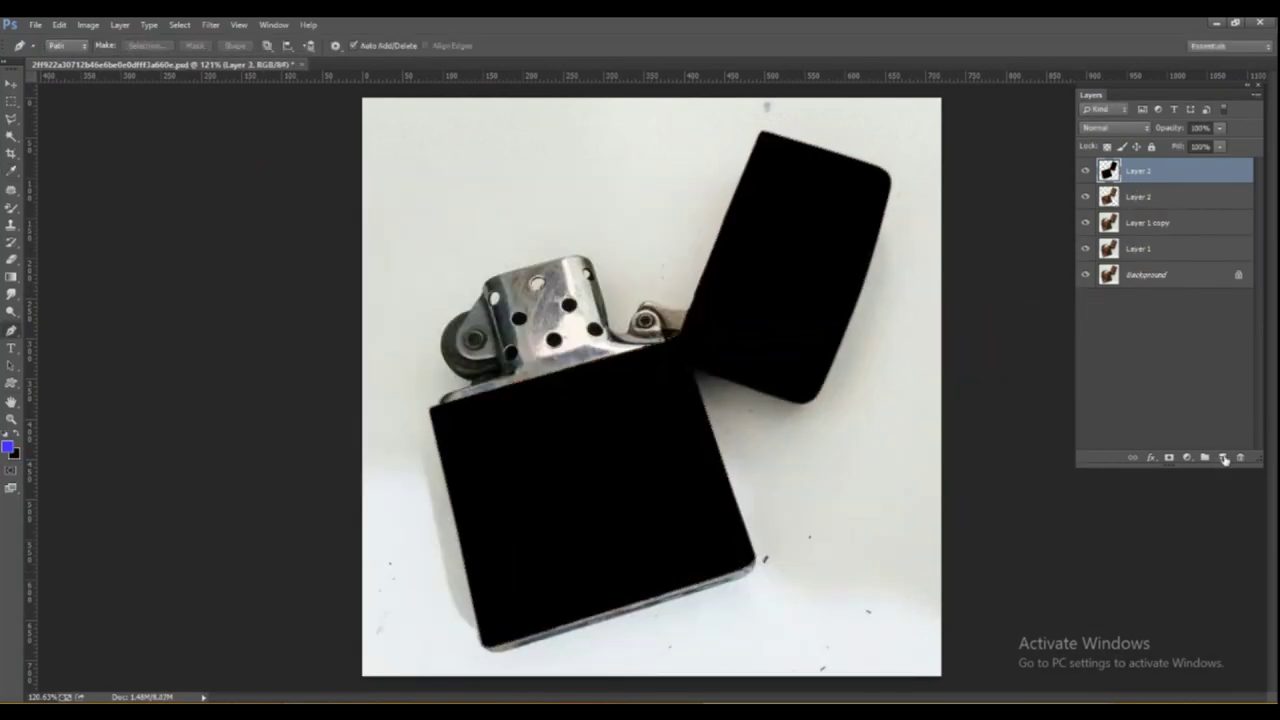
{"action": "left_click", "coordinate": [1168, 458], "text": "alt"}
{"action": "right_click", "coordinate": [12, 207]}
{"action": "left_click", "coordinate": [80, 207]}
{"action": "left_click", "coordinate": [64, 46]}
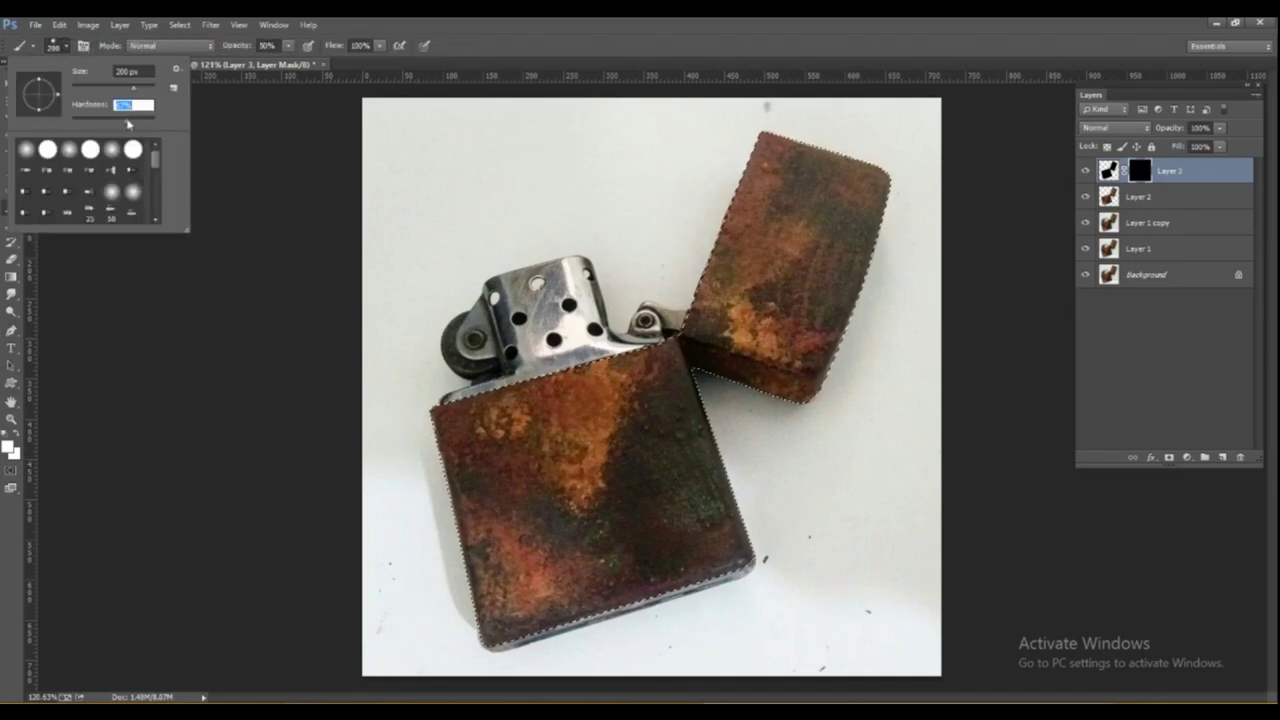
{"action": "key", "text": "Tab"}
Paint the mask to reveal black over the lid top, body's right edge and lid's rusty band.
{"action": "scroll", "coordinate": [680, 322], "scroll_direction": "up", "scroll_amount": 3}
{"action": "mouse_move", "coordinate": [680, 322]}
{"action": "left_mouse_down"}
{"action": "mouse_move", "coordinate": [709, 114]}
{"action": "mouse_move", "coordinate": [700, 386]}
{"action": "left_mouse_up"}
{"action": "scroll", "coordinate": [560, 302], "scroll_direction": "up", "scroll_amount": 2}
{"action": "mouse_move", "coordinate": [560, 302]}
{"action": "left_mouse_down"}
{"action": "mouse_move", "coordinate": [694, 317]}
{"action": "mouse_move", "coordinate": [840, 466]}
{"action": "mouse_move", "coordinate": [820, 531]}
{"action": "mouse_move", "coordinate": [605, 466]}
{"action": "left_mouse_up"}
{"action": "mouse_move", "coordinate": [392, 390]}
{"action": "left_mouse_down"}
{"action": "mouse_move", "coordinate": [591, 417]}
{"action": "mouse_move", "coordinate": [503, 334]}
{"action": "mouse_move", "coordinate": [547, 509]}
{"action": "mouse_move", "coordinate": [357, 426]}
{"action": "mouse_move", "coordinate": [374, 449]}
{"action": "mouse_move", "coordinate": [760, 620]}
{"action": "left_mouse_up"}
{"action": "scroll", "coordinate": [760, 620], "scroll_direction": "down", "scroll_amount": 5}
{"action": "scroll", "coordinate": [697, 400], "scroll_direction": "up", "scroll_amount": 4}
{"action": "left_click_drag", "start_coordinate": [586, 394], "coordinate": [686, 634]}
Cover the remaining copper area with black, then make Layer 1 copy the active layer.
{"action": "scroll", "coordinate": [686, 634], "scroll_direction": "up", "scroll_amount": 2}
{"action": "scroll", "coordinate": [555, 215], "scroll_direction": "down", "scroll_amount": 3}
{"action": "scroll", "coordinate": [555, 215], "scroll_direction": "down", "scroll_amount": 2}
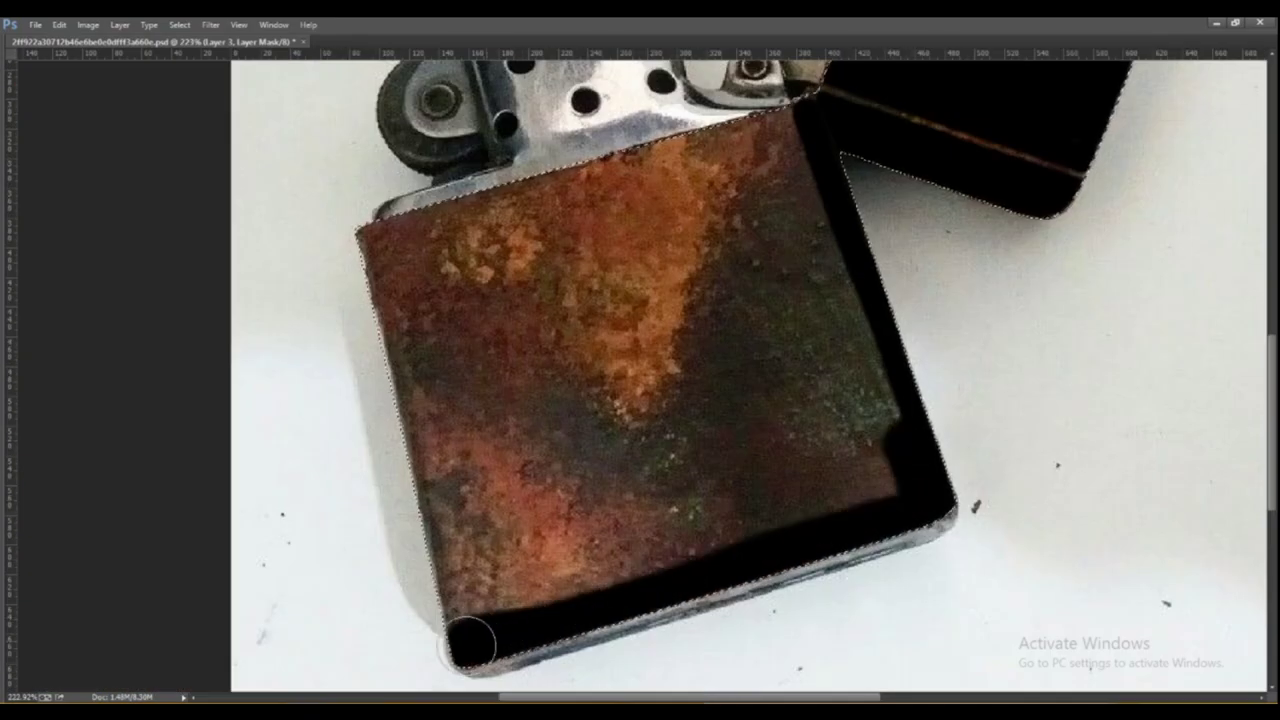
{"action": "scroll", "coordinate": [785, 240], "scroll_direction": "up", "scroll_amount": 4}
{"action": "scroll", "coordinate": [785, 240], "scroll_direction": "up", "scroll_amount": 2}
{"action": "scroll", "coordinate": [785, 240], "scroll_direction": "down", "scroll_amount": 2}
{"action": "scroll", "coordinate": [943, 214], "scroll_direction": "down", "scroll_amount": 3}
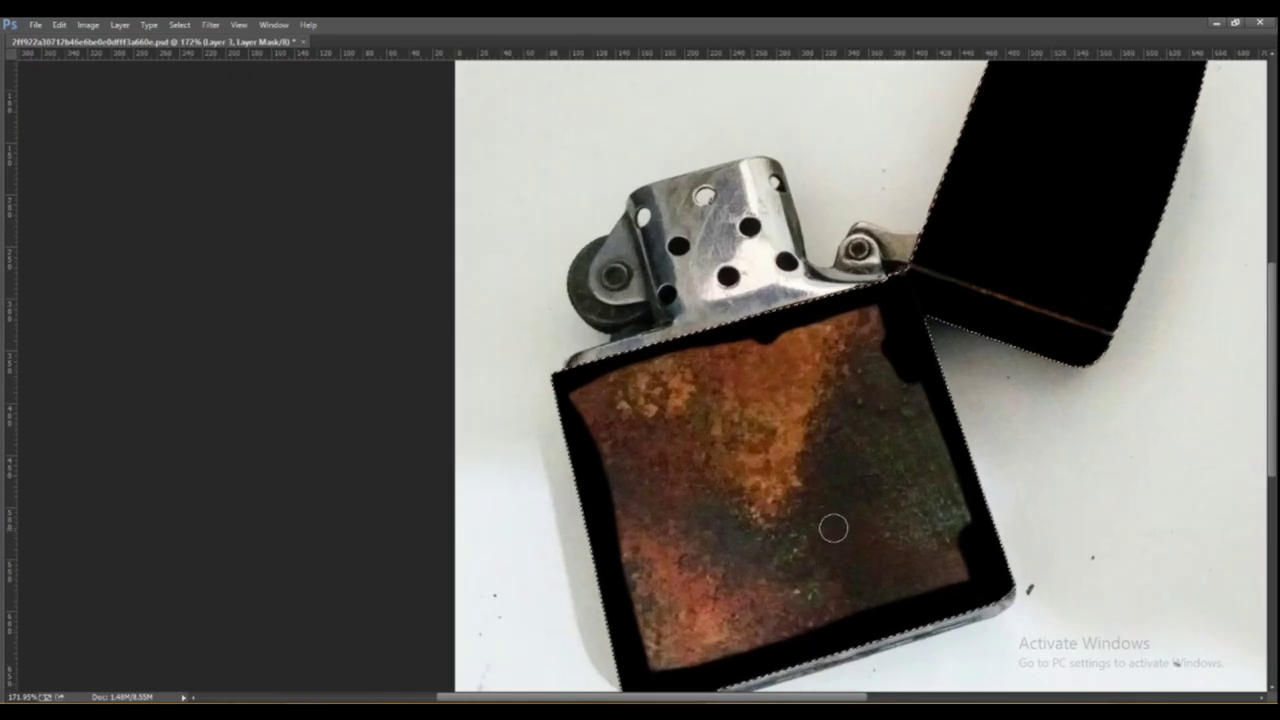
{"action": "left_click_drag", "start_coordinate": [955, 548], "coordinate": [729, 486]}
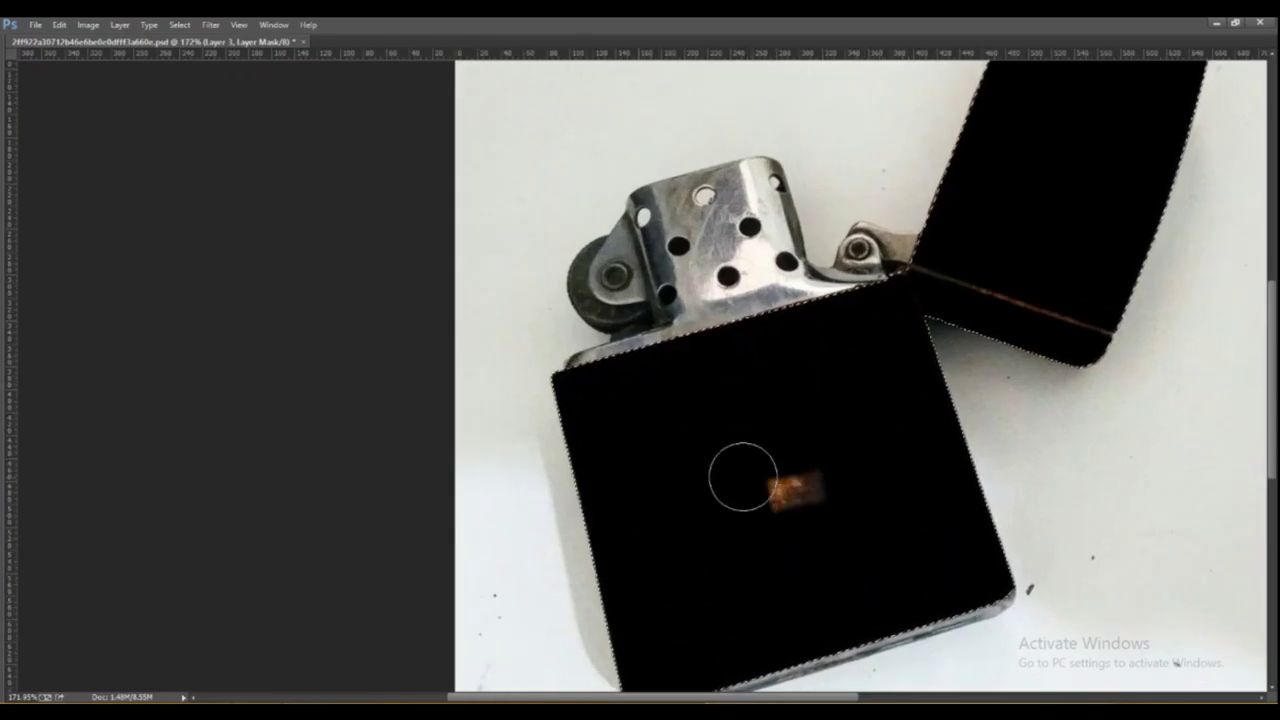
{"action": "scroll", "coordinate": [729, 486], "scroll_direction": "down", "scroll_amount": 3}
{"action": "scroll", "coordinate": [535, 252], "scroll_direction": "up", "scroll_amount": 4}
{"action": "right_click", "coordinate": [535, 252]}
{"action": "left_click", "coordinate": [536, 247]}
{"action": "scroll", "coordinate": [701, 381], "scroll_direction": "up", "scroll_amount": 1}
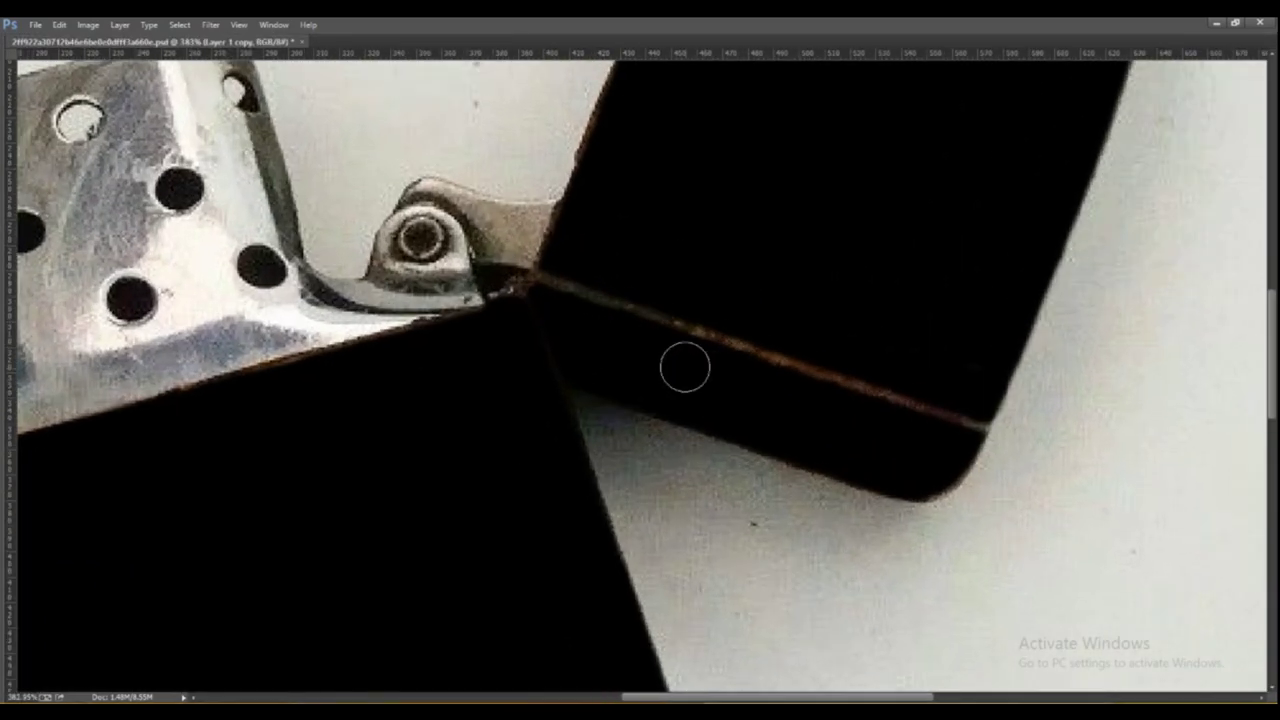
Restore the panels and make Layer 1 copy active using the layer list under the lid seam.
{"action": "key", "text": "Tab"}
{"action": "scroll", "coordinate": [877, 337], "scroll_direction": "down", "scroll_amount": 5}
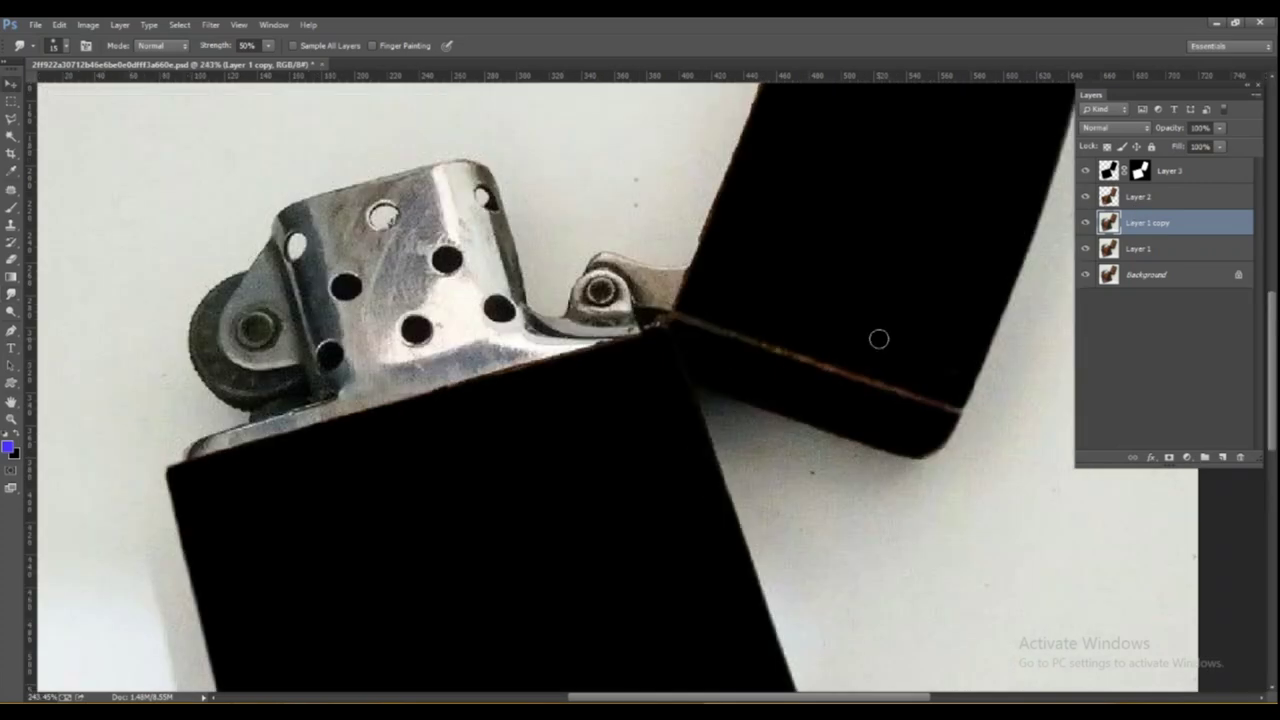
{"action": "scroll", "coordinate": [877, 337], "scroll_direction": "up", "scroll_amount": 6}
{"action": "key", "text": "v"}
{"action": "left_click", "coordinate": [530, 328]}
{"action": "right_click", "coordinate": [312, 292]}
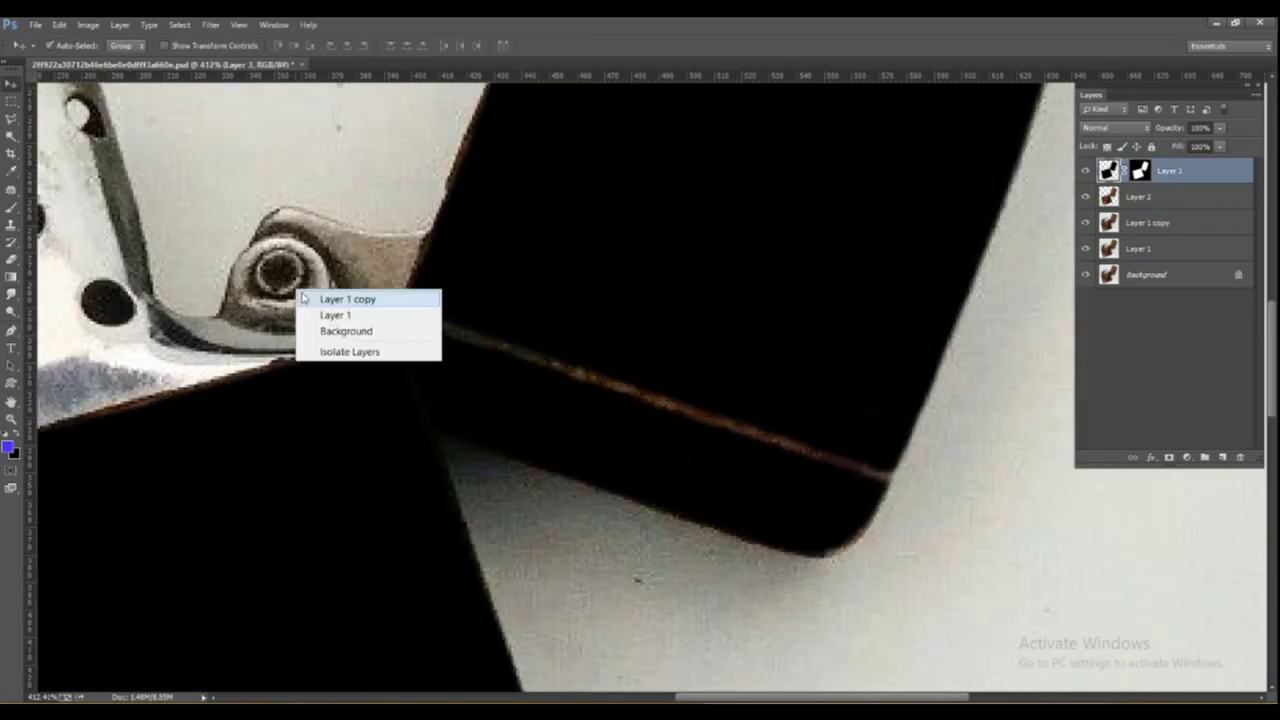
{"action": "left_click", "coordinate": [351, 297]}
{"action": "scroll", "coordinate": [771, 414], "scroll_direction": "down", "scroll_amount": 5}
{"action": "scroll", "coordinate": [771, 414], "scroll_direction": "up", "scroll_amount": 5}
Hide Layer 2 while briefly toggling Layer 3 to check the rust beneath.
{"action": "left_click", "coordinate": [1085, 170]}
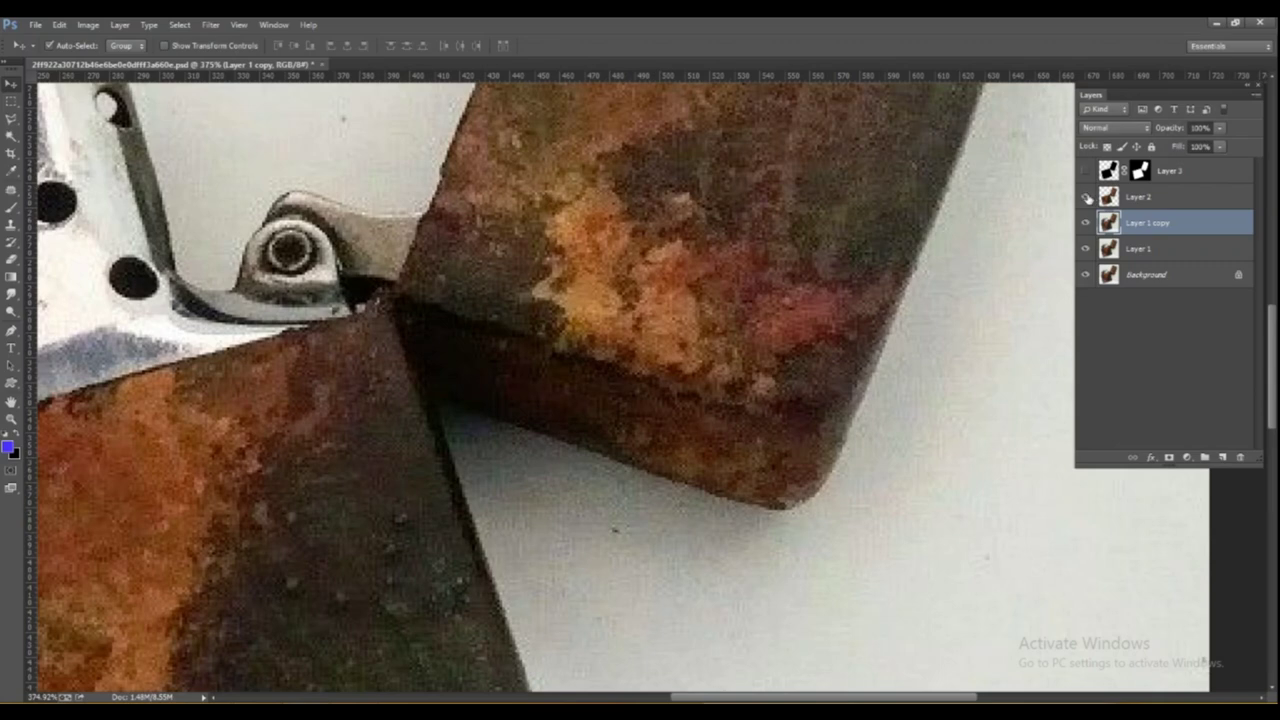
{"action": "left_click", "coordinate": [1087, 197]}
{"action": "left_click", "coordinate": [1085, 170]}
{"action": "scroll", "coordinate": [520, 380], "scroll_direction": "down", "scroll_amount": 3}
{"action": "scroll", "coordinate": [520, 380], "scroll_direction": "up", "scroll_amount": 2}
Recolour the orange lid-seam streak grey with the Color Replacement brush and smooth the highlight.
{"action": "key", "text": "b"}
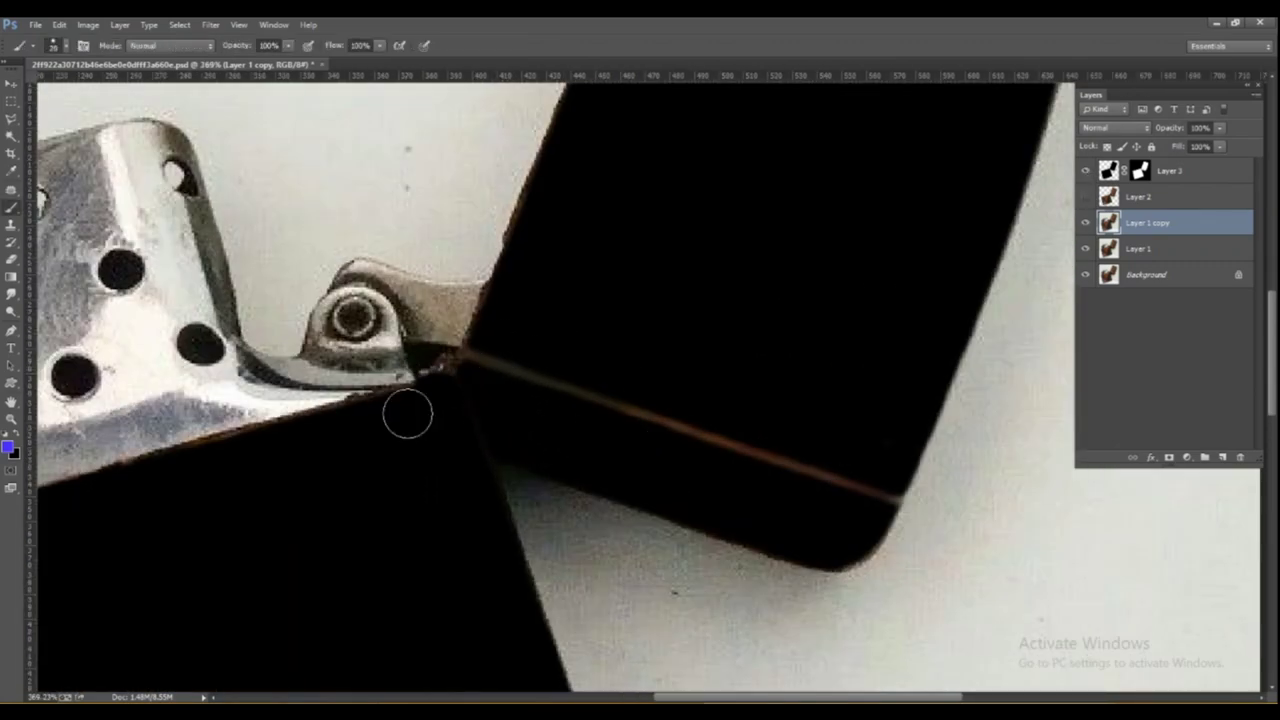
{"action": "right_click", "coordinate": [11, 207]}
{"action": "left_click", "coordinate": [70, 232]}
{"action": "left_click", "coordinate": [8, 447]}
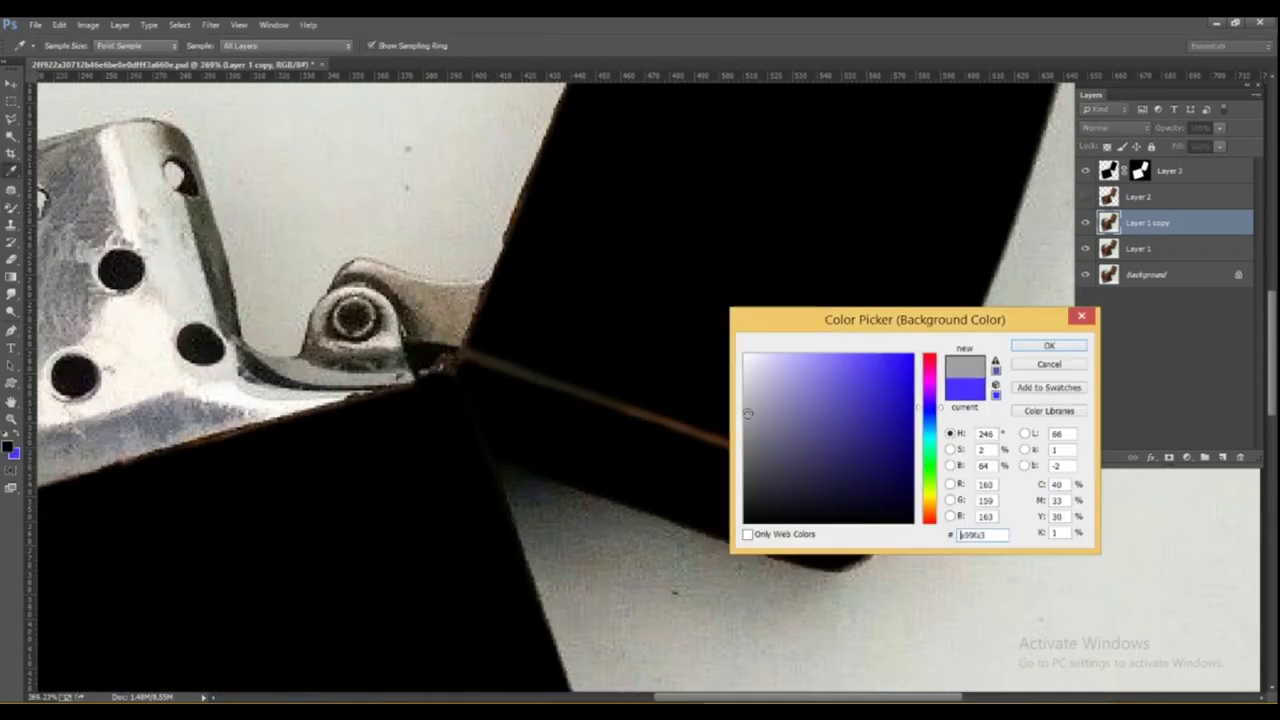
{"action": "left_click", "coordinate": [1049, 346]}
{"action": "left_click_drag", "start_coordinate": [465, 357], "coordinate": [857, 486]}
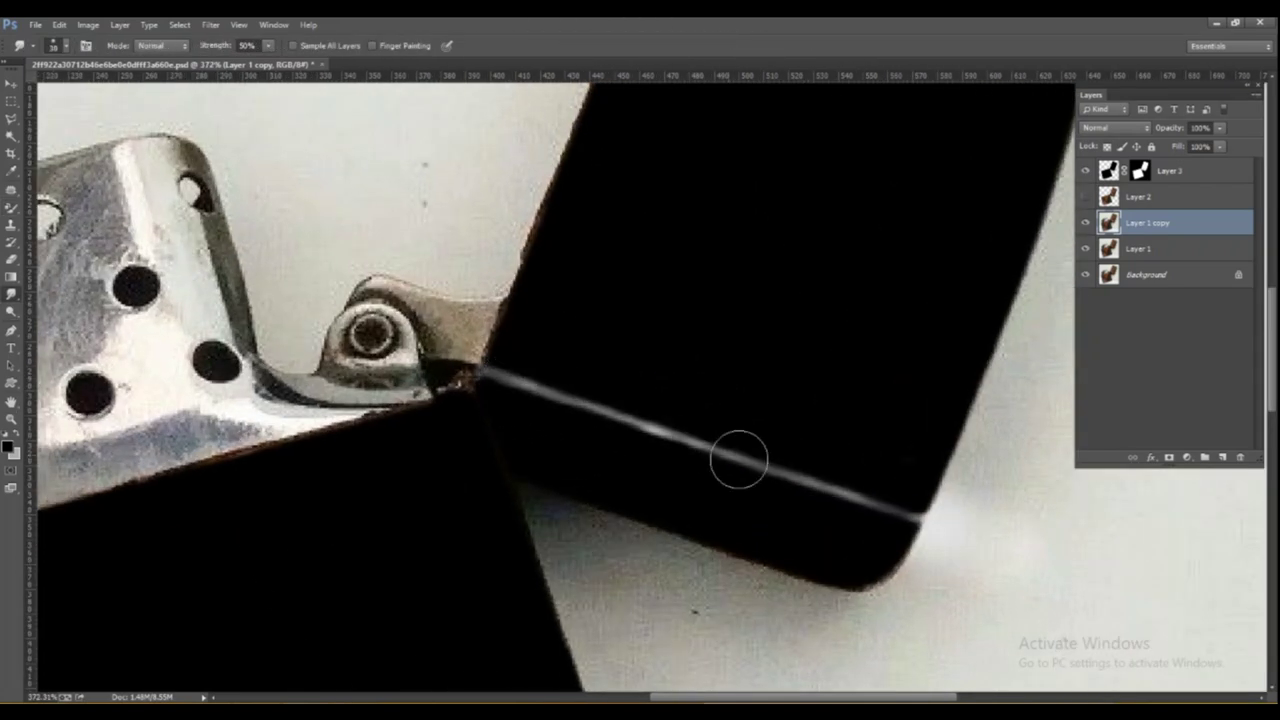
{"action": "left_click_drag", "start_coordinate": [569, 400], "coordinate": [746, 470]}
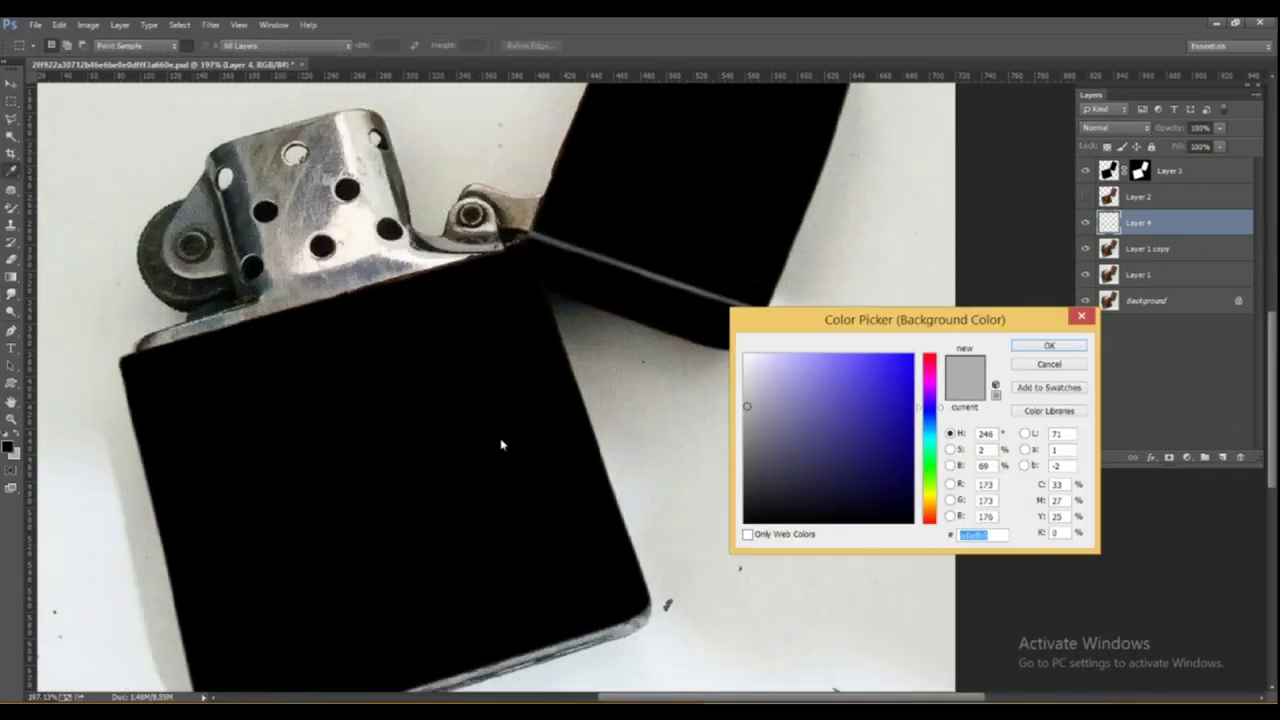
Fill a thin marquee strip white on Layer 4, moved to the top, and rotate it along the body edge.
{"action": "left_click_drag", "start_coordinate": [434, 294], "coordinate": [445, 662]}
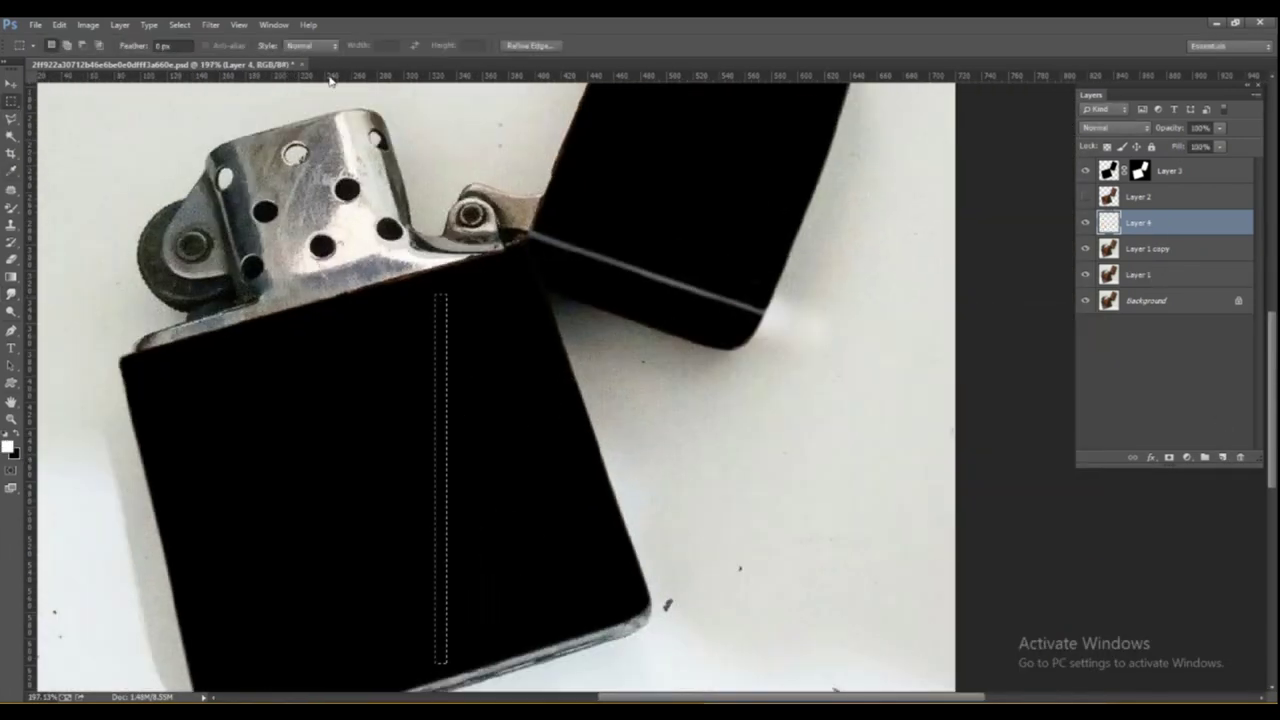
{"action": "left_click_drag", "start_coordinate": [1175, 224], "coordinate": [1175, 168]}
{"action": "key", "text": "ctrl+BackSpace"}
{"action": "key", "text": "ctrl+t"}
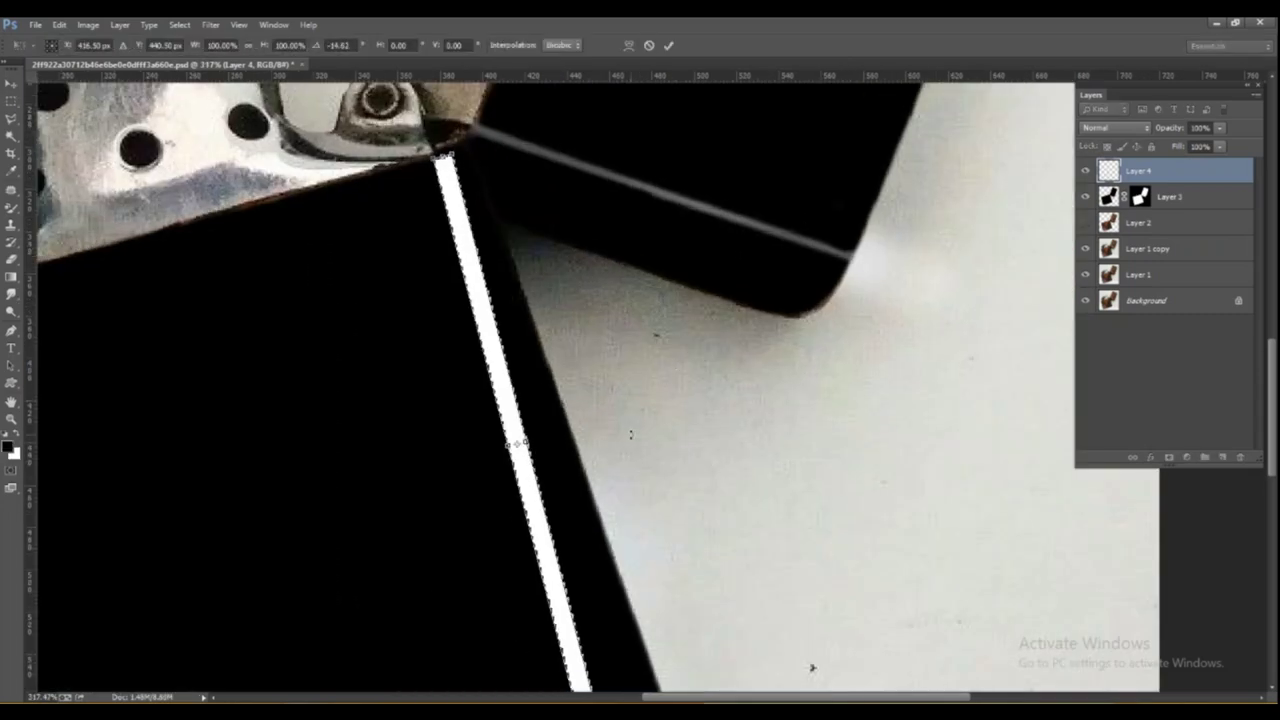
{"action": "left_click_drag", "start_coordinate": [510, 315], "coordinate": [550, 315]}
{"action": "scroll", "coordinate": [514, 329], "scroll_direction": "up", "scroll_amount": 3}
{"action": "left_click_drag", "start_coordinate": [560, 400], "coordinate": [563, 397]}
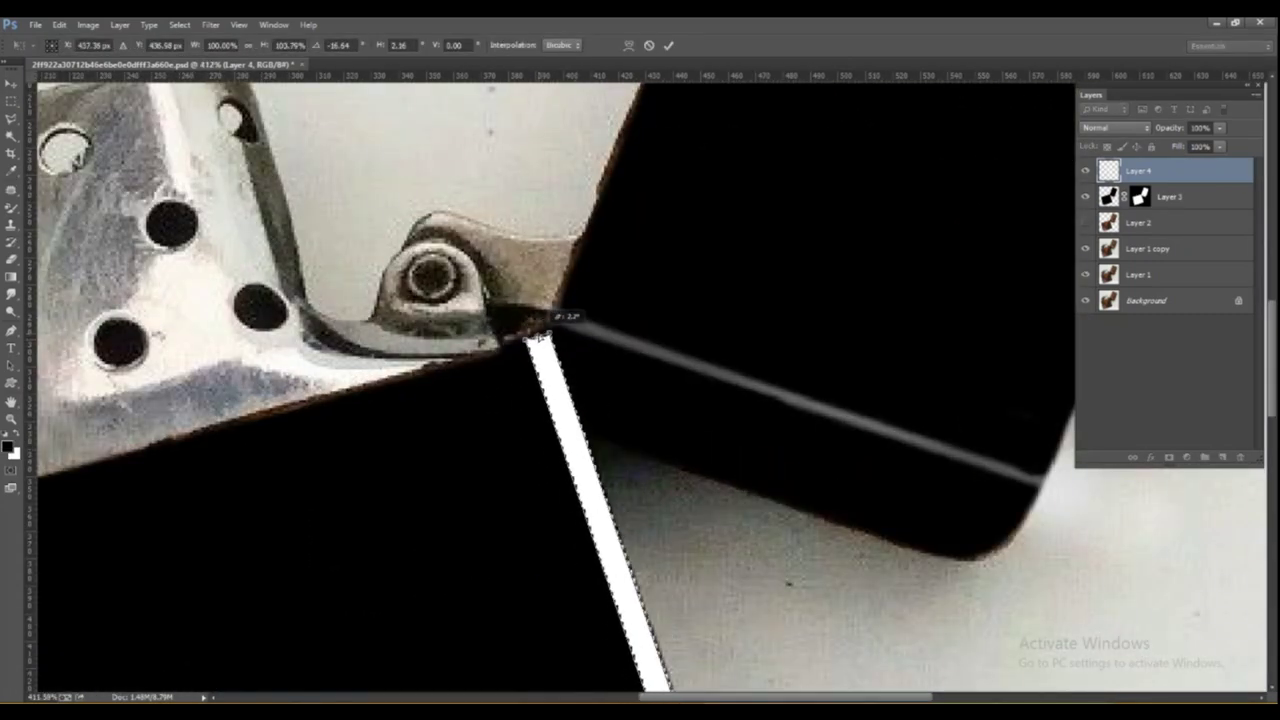
{"action": "key", "text": "Return"}
Soften the white bar with Gaussian Blur at a raised radius.
{"action": "scroll", "coordinate": [563, 397], "scroll_direction": "down", "scroll_amount": 3}
{"action": "scroll", "coordinate": [563, 397], "scroll_direction": "up", "scroll_amount": 3}
{"action": "left_click", "coordinate": [210, 24]}
{"action": "left_click", "coordinate": [470, 314]}
{"action": "left_click_drag", "start_coordinate": [150, 416], "coordinate": [166, 422]}
{"action": "key", "text": "Return"}
{"action": "scroll", "coordinate": [545, 527], "scroll_direction": "down", "scroll_amount": 3}
{"action": "scroll", "coordinate": [545, 527], "scroll_direction": "up", "scroll_amount": 2}
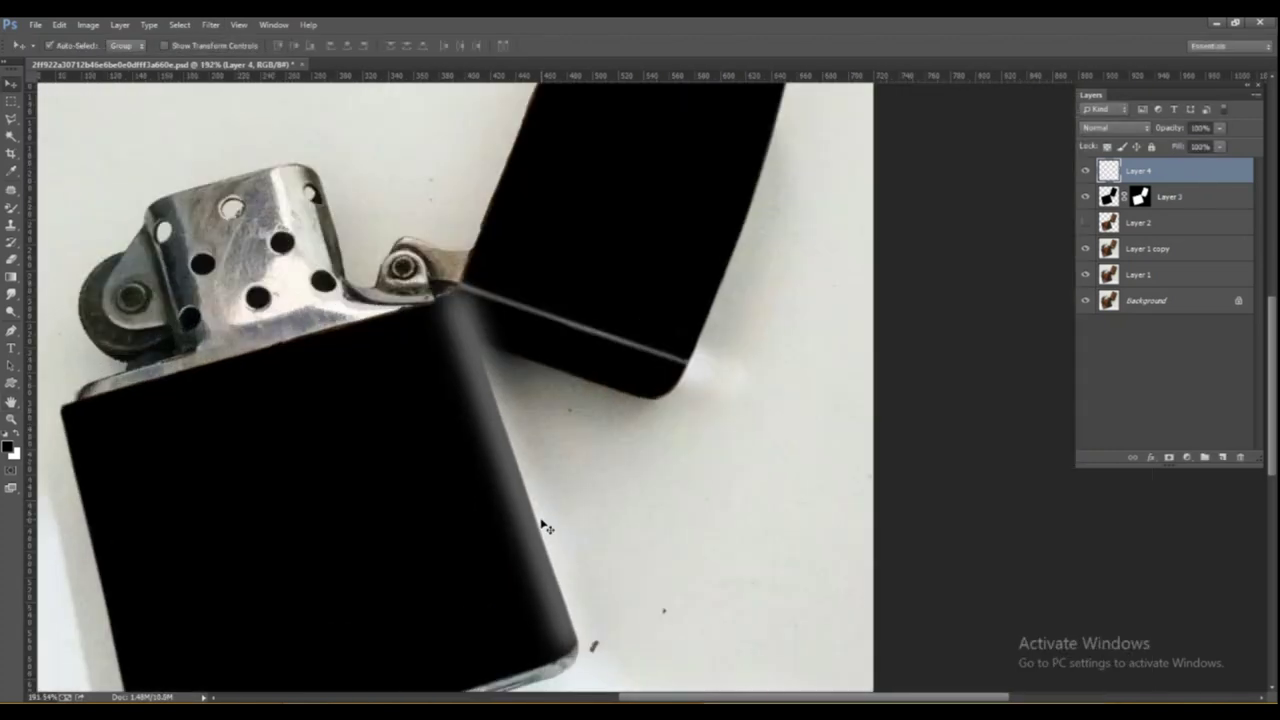
Make Layer 3 the active layer and switch to the Move tool.
{"action": "left_click", "coordinate": [1110, 198]}
{"action": "key", "text": "e"}
{"action": "scroll", "coordinate": [690, 467], "scroll_direction": "down", "scroll_amount": 1}
{"action": "key", "text": "v"}
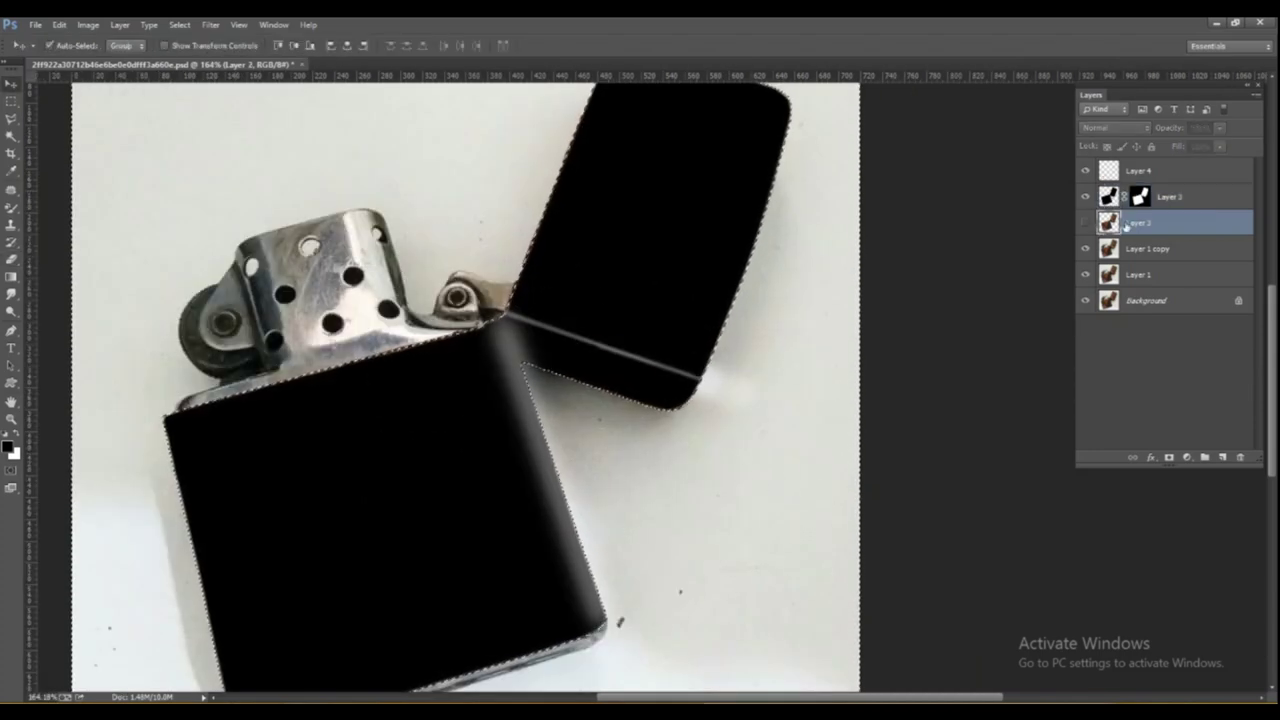
{"action": "scroll", "coordinate": [583, 423], "scroll_direction": "up", "scroll_amount": 3}
Warp the highlight so it bends around the body's bottom corner.
{"action": "key", "text": "ctrl+t"}
{"action": "right_click", "coordinate": [603, 387]}
{"action": "left_click", "coordinate": [638, 494]}
{"action": "left_click_drag", "start_coordinate": [520, 420], "coordinate": [546, 407]}
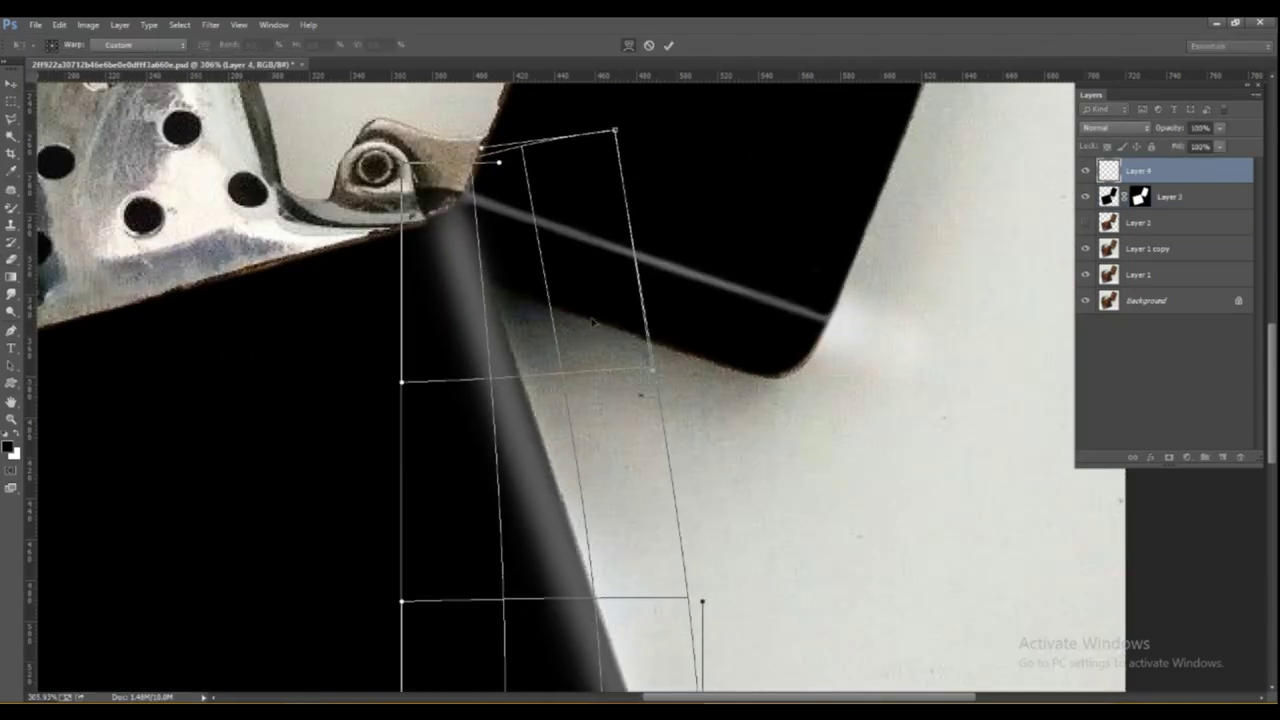
{"action": "scroll", "coordinate": [546, 407], "scroll_direction": "down", "scroll_amount": 3}
{"action": "scroll", "coordinate": [542, 406], "scroll_direction": "up", "scroll_amount": 2}
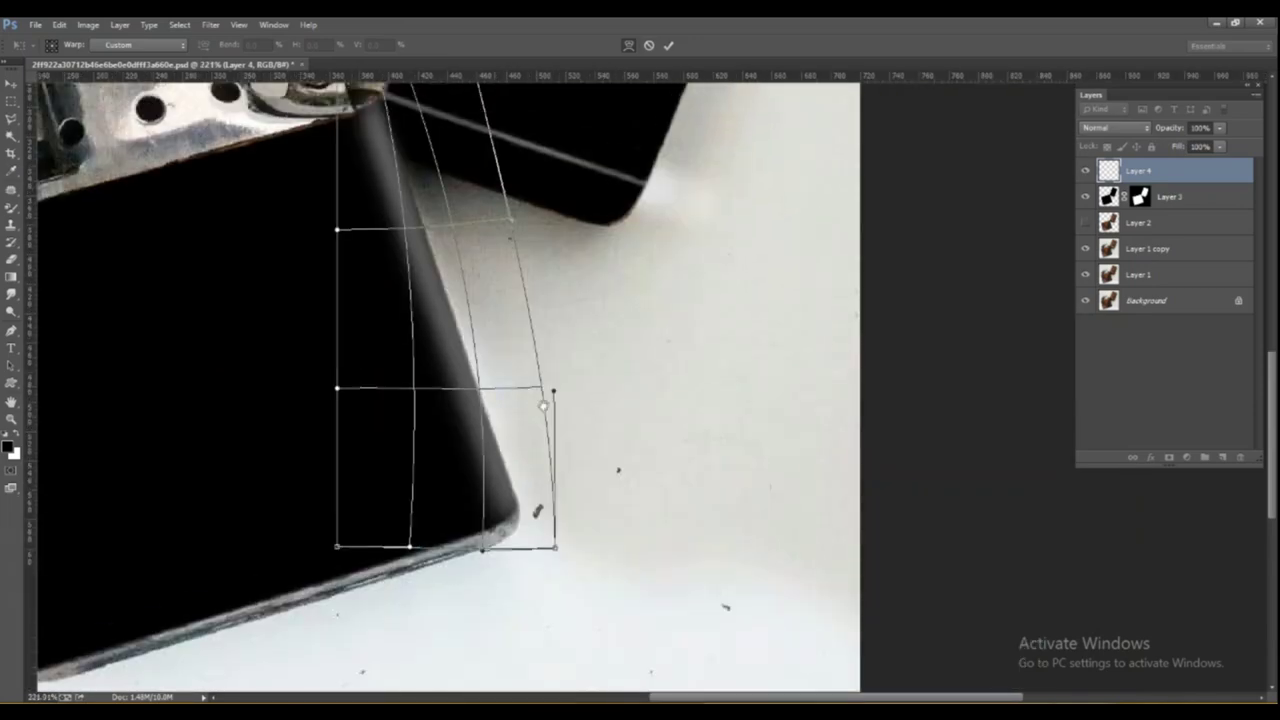
{"action": "scroll", "coordinate": [459, 197], "scroll_direction": "down", "scroll_amount": 2}
{"action": "key", "text": "Return"}
{"action": "key", "text": "ctrl+alt+f"}
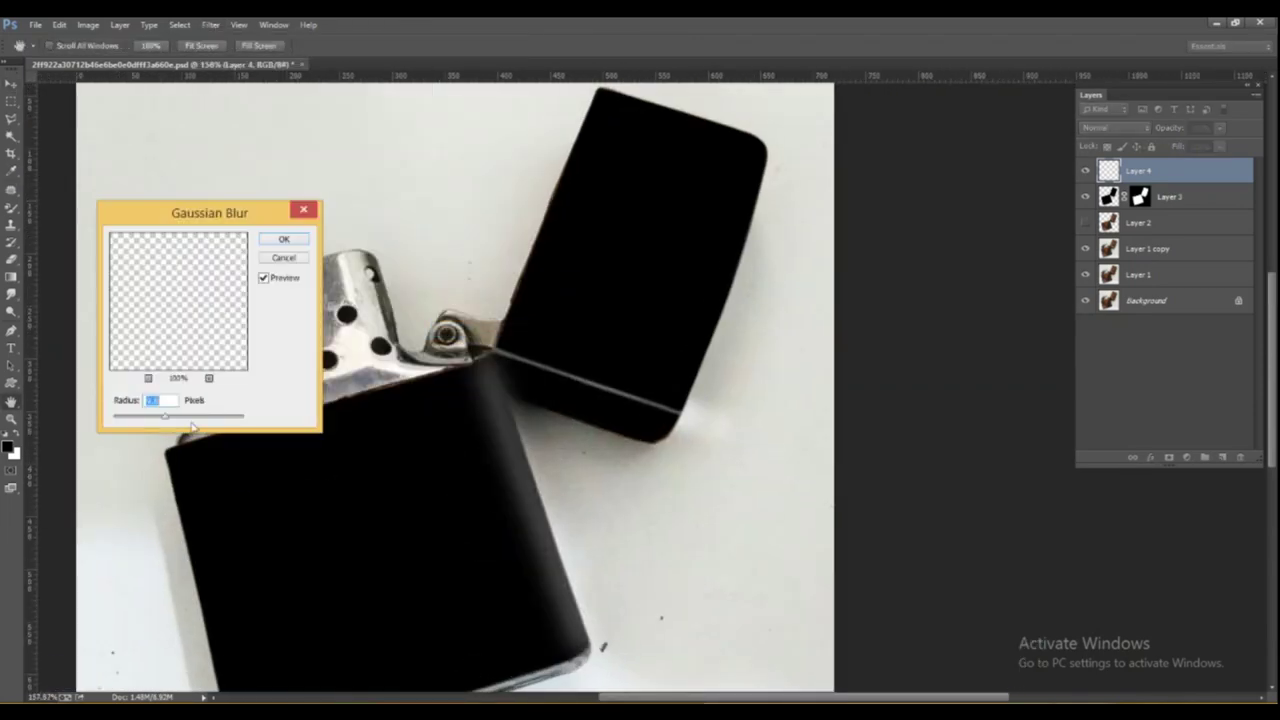
Finish the Gaussian Blur on the black shading layer.
{"action": "key", "text": "Escape"}
{"action": "scroll", "coordinate": [790, 390], "scroll_direction": "down", "scroll_amount": 2}
{"action": "scroll", "coordinate": [790, 390], "scroll_direction": "up", "scroll_amount": 4}
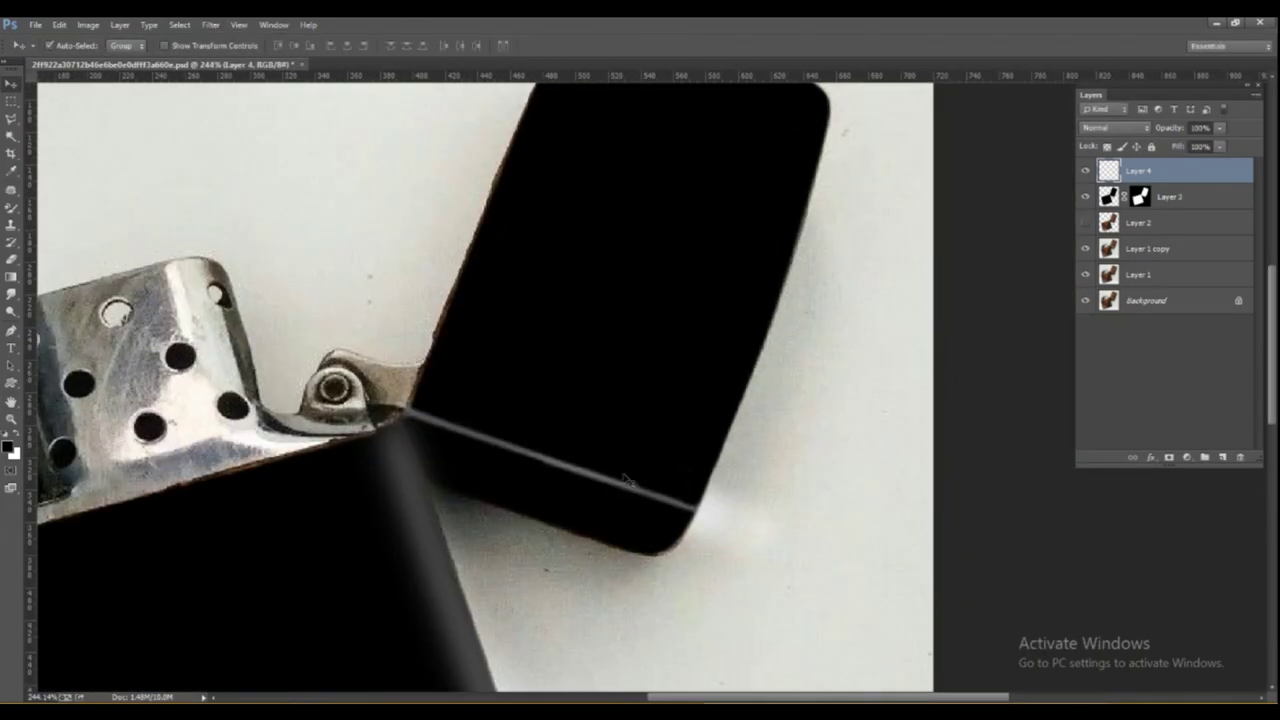
{"action": "scroll", "coordinate": [790, 390], "scroll_direction": "down", "scroll_amount": 4}
{"action": "scroll", "coordinate": [790, 390], "scroll_direction": "up", "scroll_amount": 3}
{"action": "scroll", "coordinate": [790, 390], "scroll_direction": "down", "scroll_amount": 2}
On new Layer 5, fill a tall rectangle white, then stretch and tilt it to follow the lighter.
{"action": "key", "text": "m"}
{"action": "key", "text": "ctrl+shift+alt+n"}
{"action": "left_click_drag", "start_coordinate": [458, 305], "coordinate": [562, 537]}
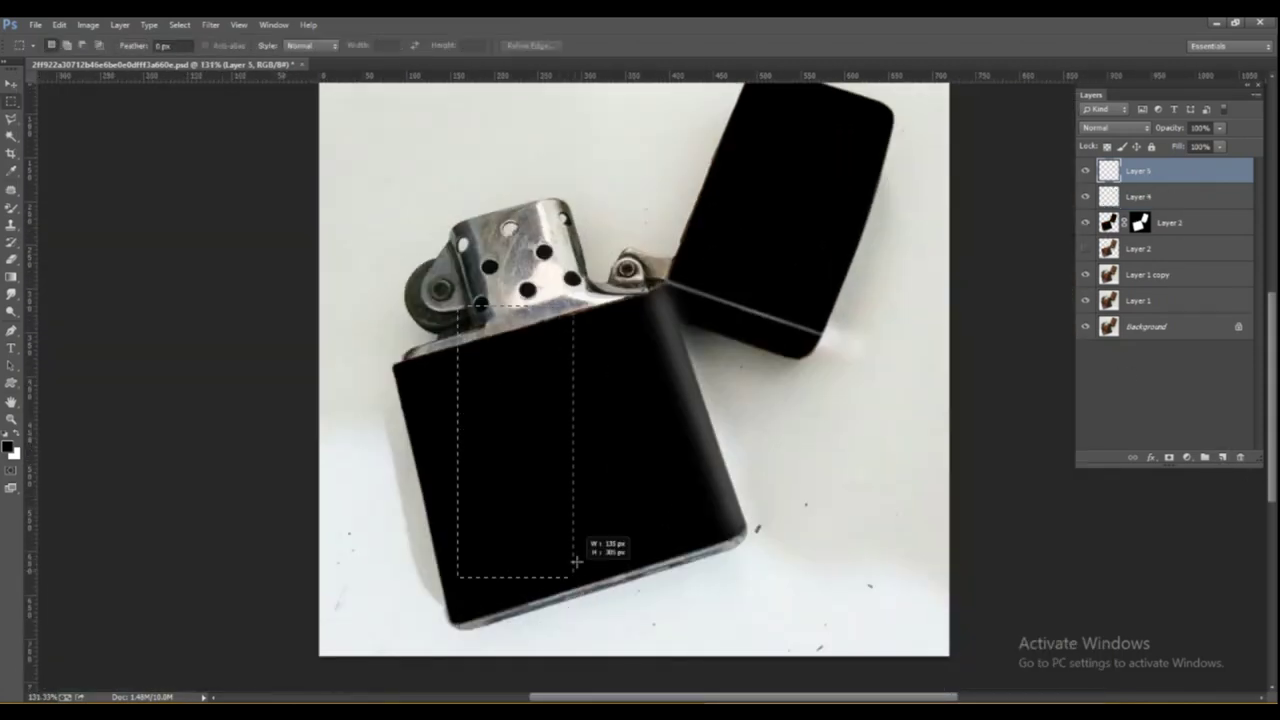
{"action": "key", "text": "ctrl+BackSpace"}
{"action": "scroll", "coordinate": [563, 543], "scroll_direction": "up", "scroll_amount": 2}
{"action": "key", "text": "ctrl+t"}
{"action": "left_click_drag", "start_coordinate": [543, 594], "coordinate": [557, 471]}
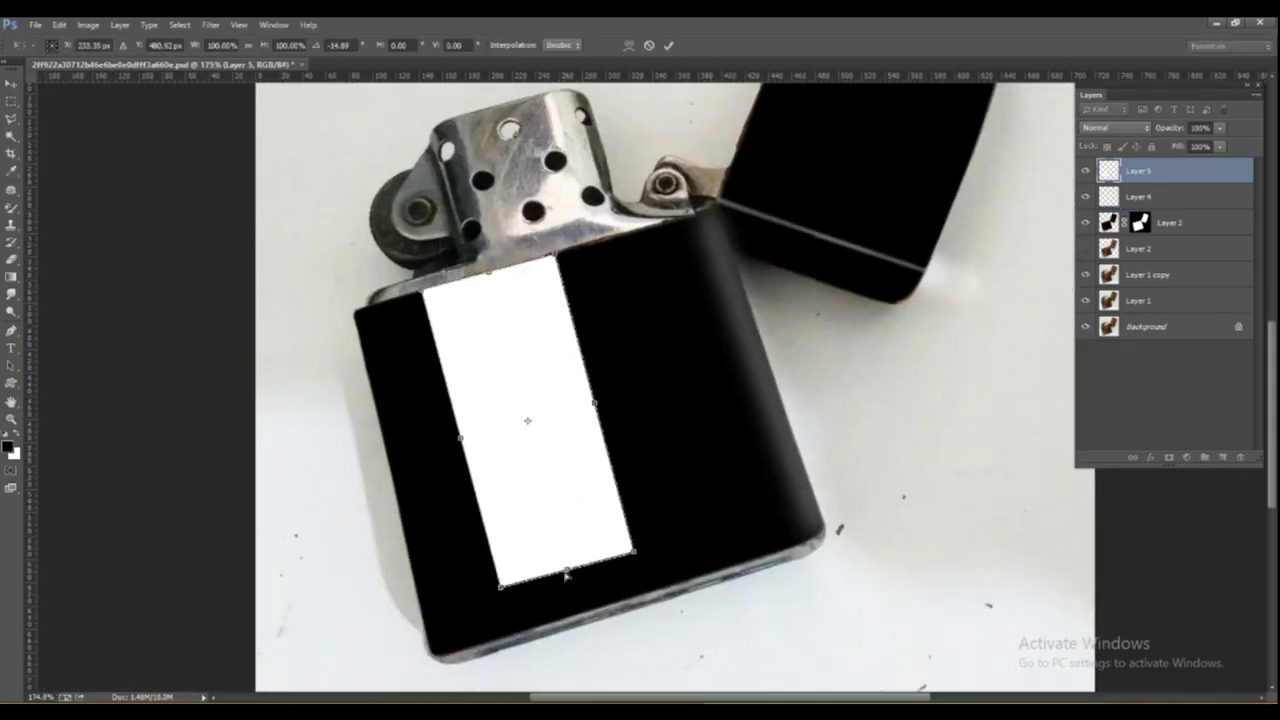
{"action": "left_click_drag", "start_coordinate": [569, 580], "coordinate": [580, 617]}
{"action": "key", "text": "Return"}
Heavily Gaussian-blur the white stripe and lower Layer 5's opacity to a subtle highlight.
{"action": "left_click", "coordinate": [210, 24]}
{"action": "left_click", "coordinate": [471, 329]}
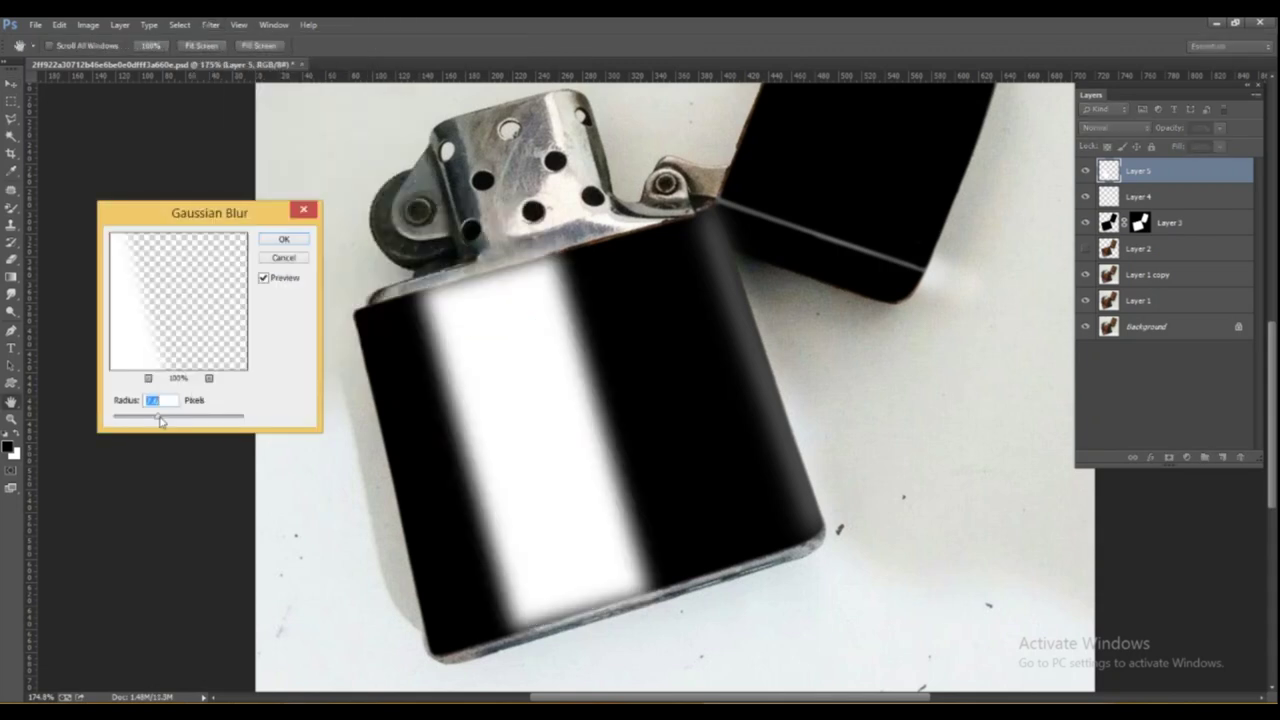
{"action": "left_click_drag", "start_coordinate": [158, 416], "coordinate": [178, 421]}
{"action": "key", "text": "Return"}
{"action": "left_click", "coordinate": [1219, 128]}
{"action": "left_click_drag", "start_coordinate": [1218, 145], "coordinate": [1175, 155]}
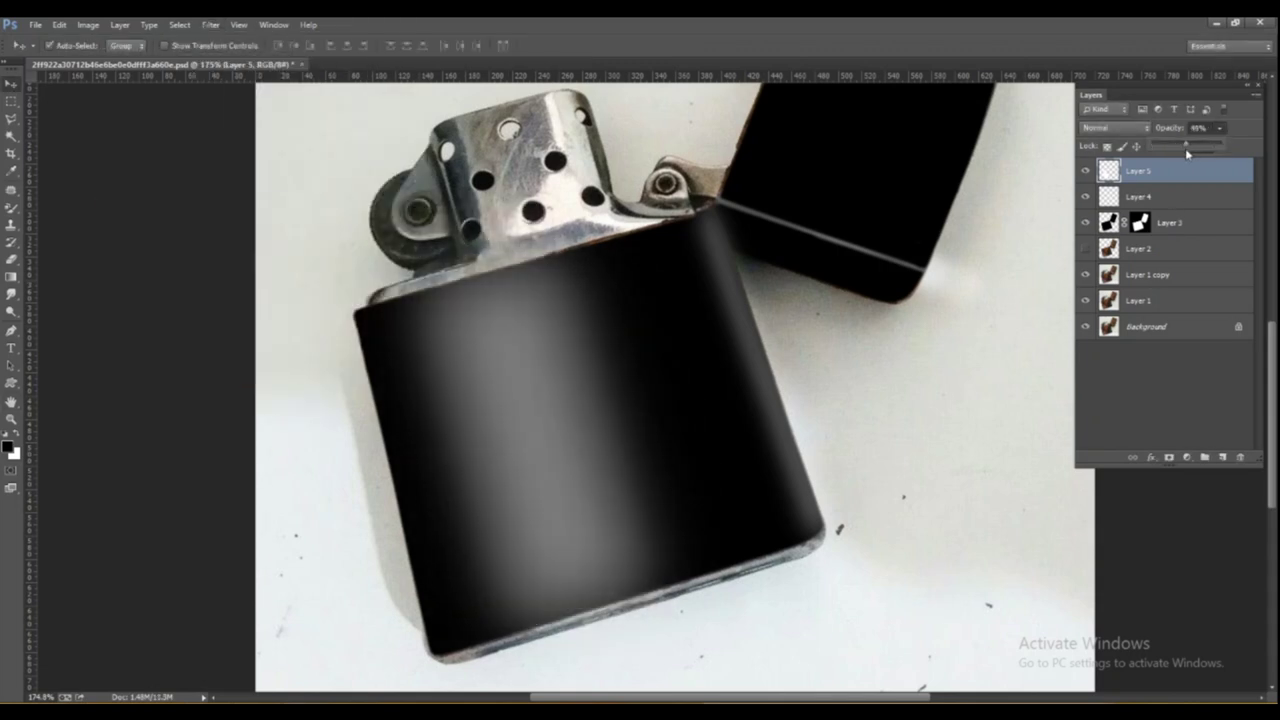
{"action": "left_click", "coordinate": [210, 24]}
{"action": "left_click", "coordinate": [471, 329]}
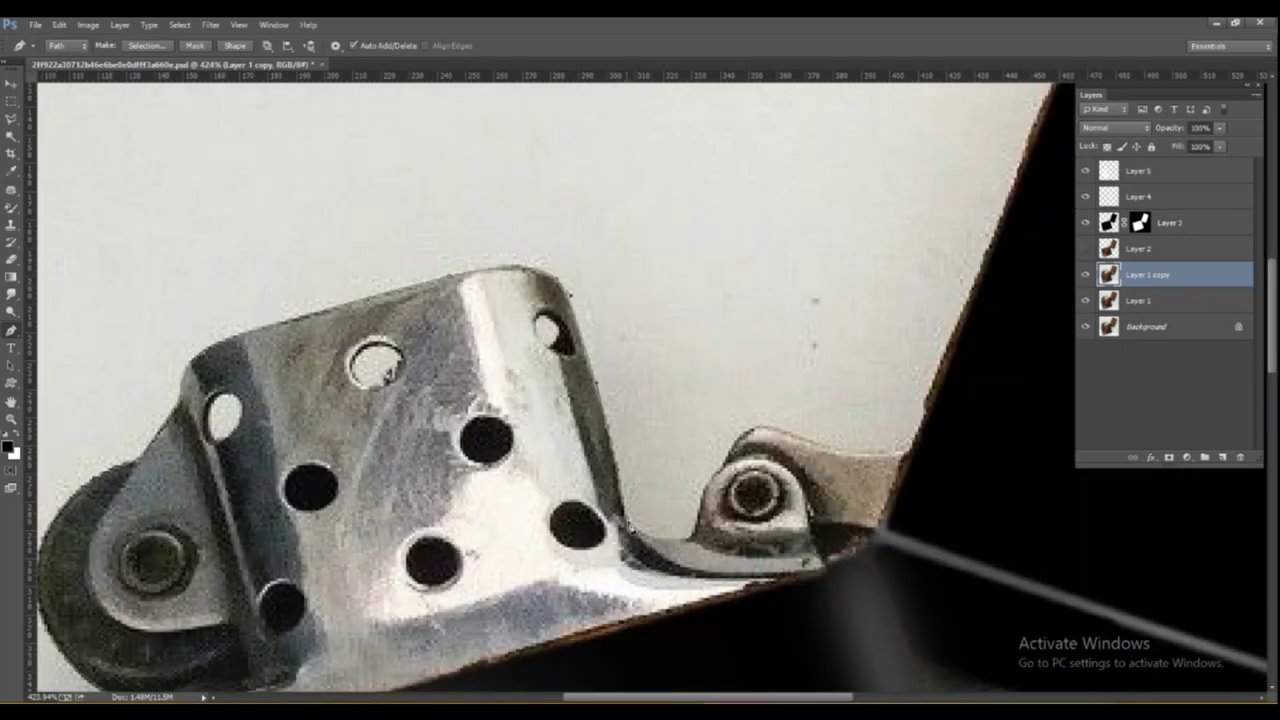
Load the chrome insert path as a feathered selection, copy it to Layer 6, and pick Smudge.
{"action": "scroll", "coordinate": [882, 459], "scroll_direction": "down", "scroll_amount": 3}
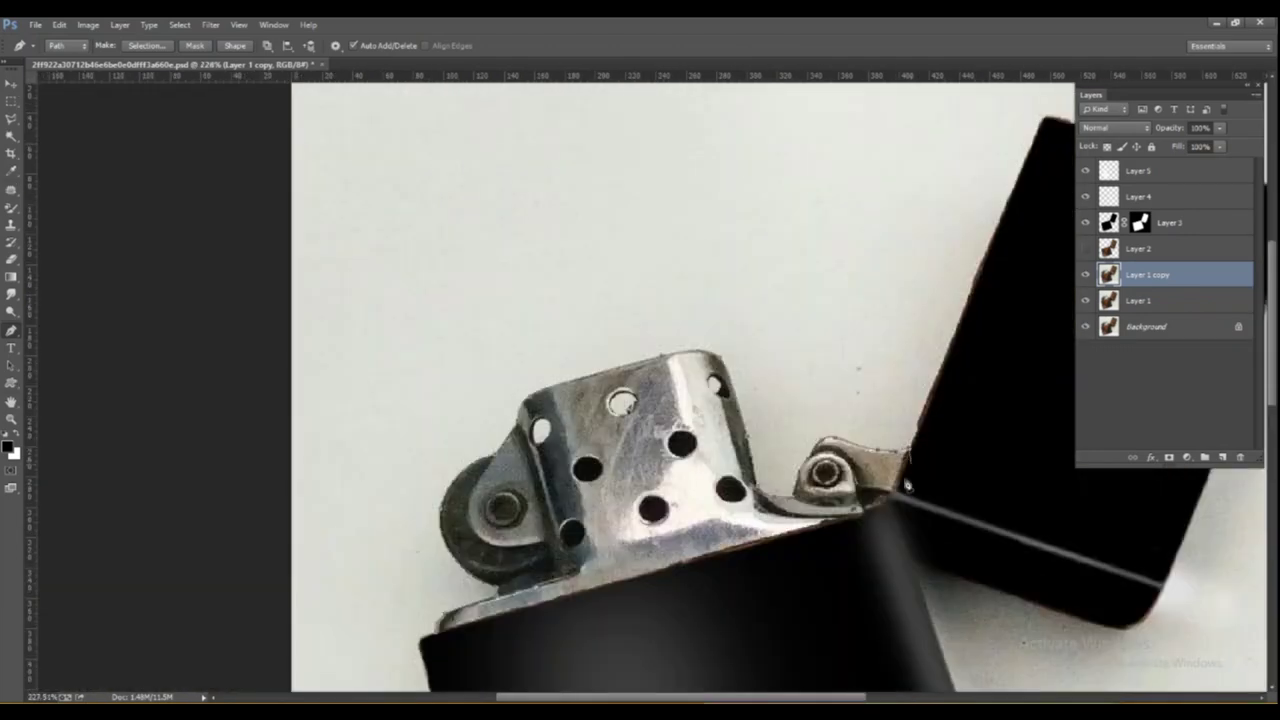
{"action": "key", "text": "ctrl+Return"}
{"action": "key", "text": "shift+F6"}
{"action": "key", "text": "Return"}
{"action": "key", "text": "ctrl+j"}
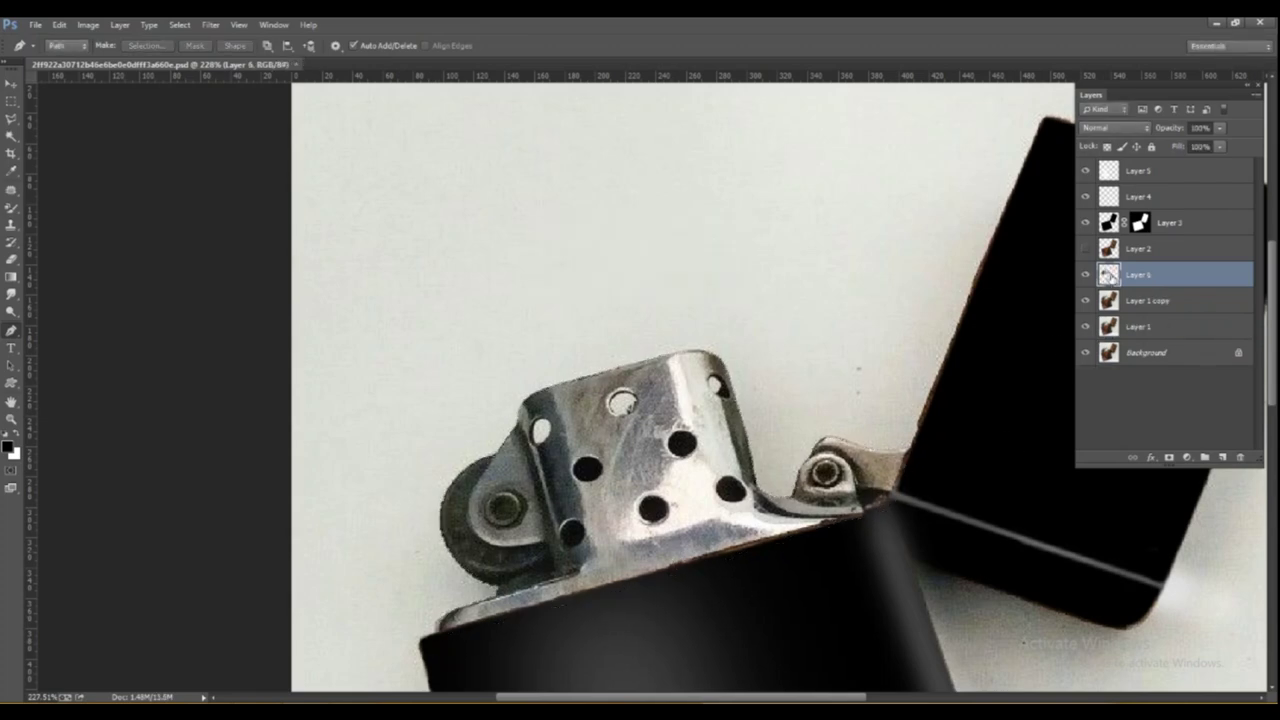
{"action": "key", "text": "r"}
{"action": "key", "text": "Tab"}
{"action": "scroll", "coordinate": [423, 347], "scroll_direction": "up", "scroll_amount": 3}
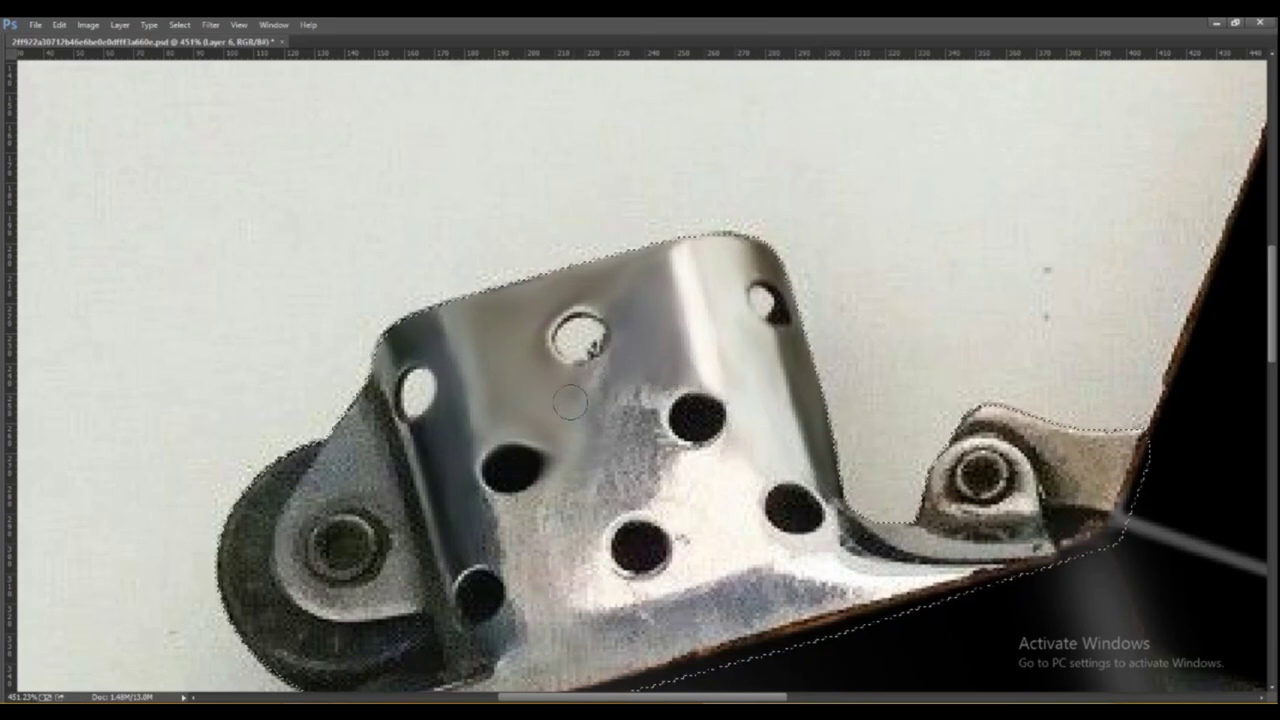
Smudge away the bright highlight below the hole on the chrome insert.
{"action": "scroll", "coordinate": [632, 403], "scroll_direction": "down", "scroll_amount": 1}
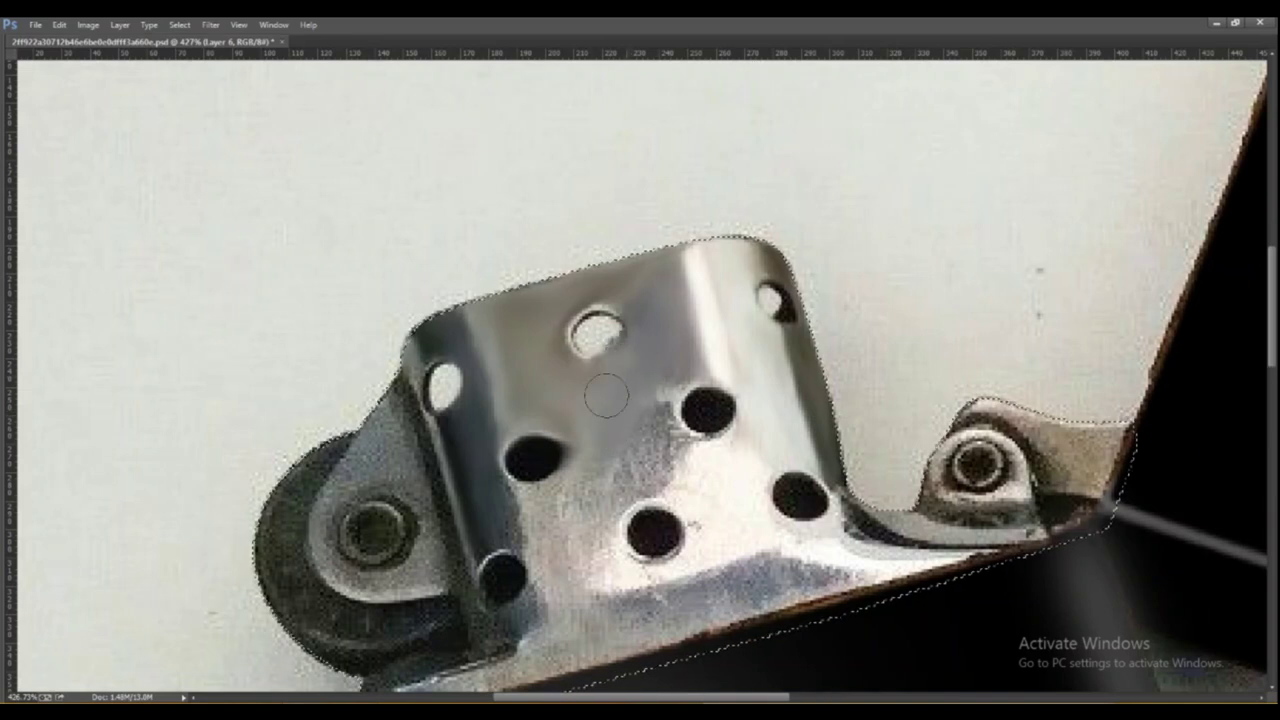
{"action": "left_click_drag", "start_coordinate": [644, 413], "coordinate": [601, 441]}
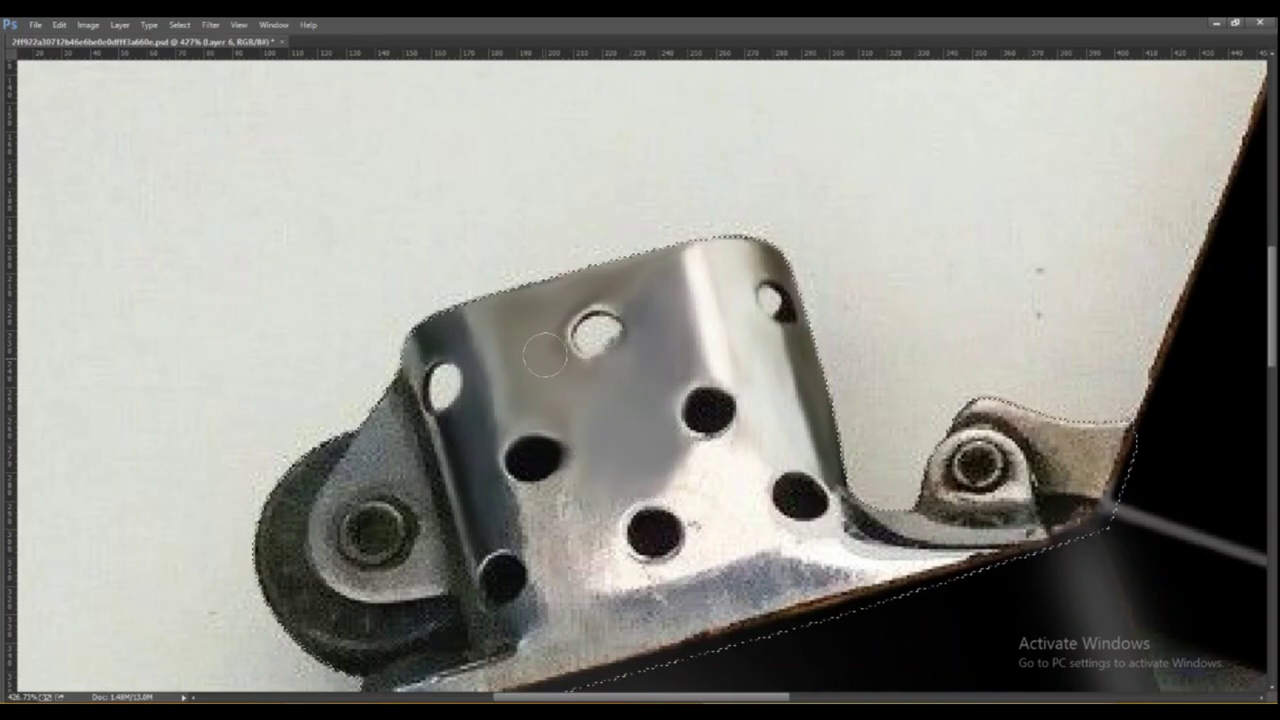
{"action": "scroll", "coordinate": [650, 305], "scroll_direction": "up", "scroll_amount": 1}
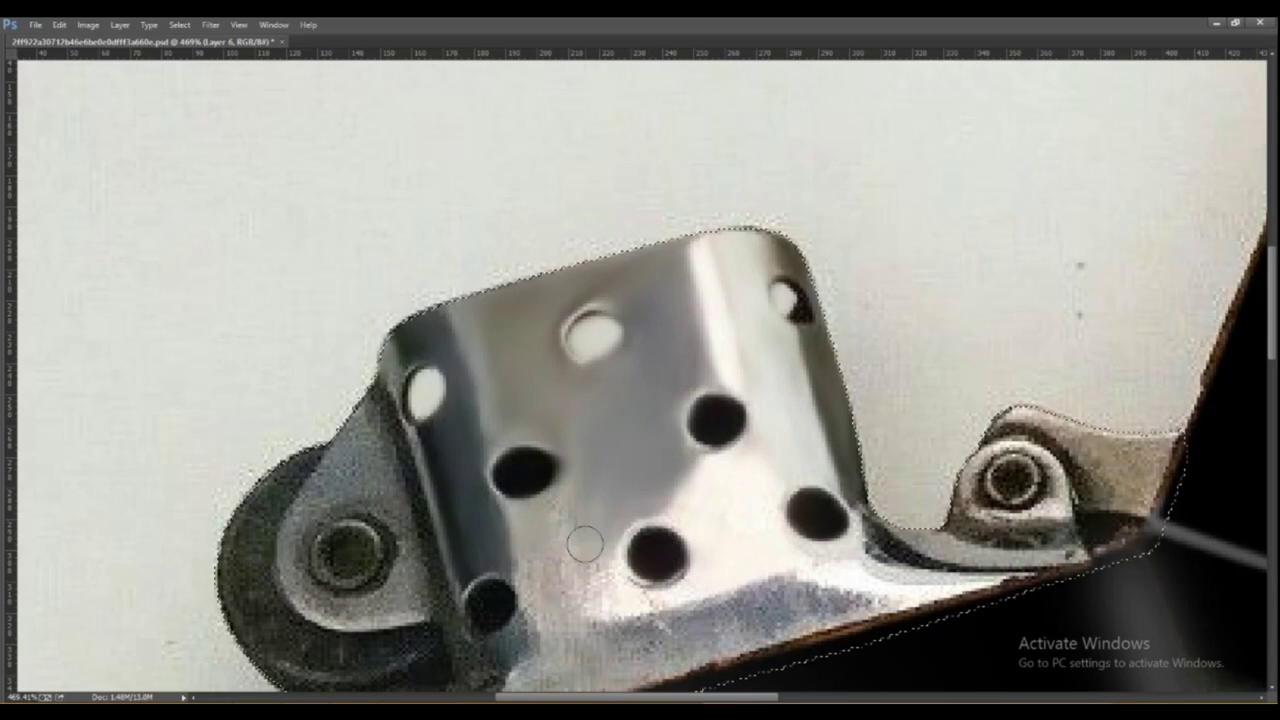
{"action": "left_click_drag", "start_coordinate": [657, 600], "coordinate": [674, 523]}
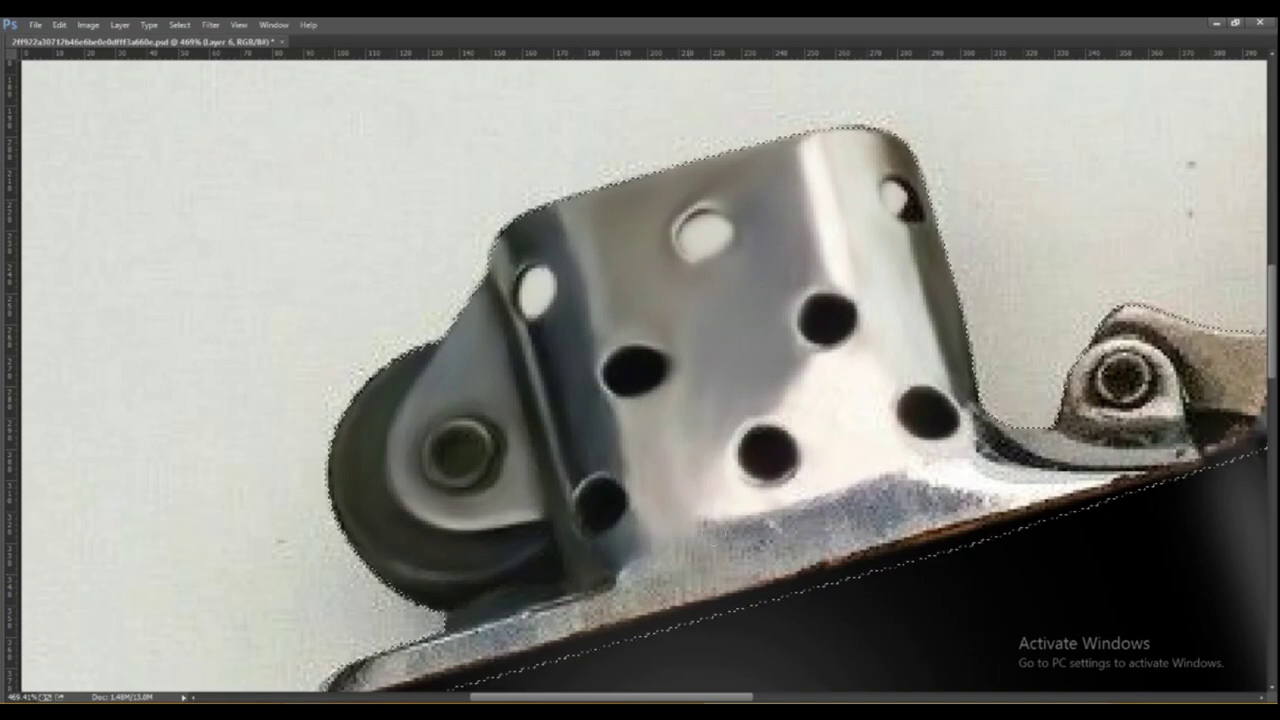
Smudge the insert's gritty lower edge and lighten the eyelet rim and nearby brown patch.
{"action": "scroll", "coordinate": [600, 500], "scroll_direction": "down", "scroll_amount": 2}
{"action": "scroll", "coordinate": [600, 500], "scroll_direction": "right", "scroll_amount": 2}
{"action": "left_click_drag", "start_coordinate": [828, 410], "coordinate": [945, 390]}
{"action": "left_click_drag", "start_coordinate": [1090, 395], "coordinate": [905, 447]}
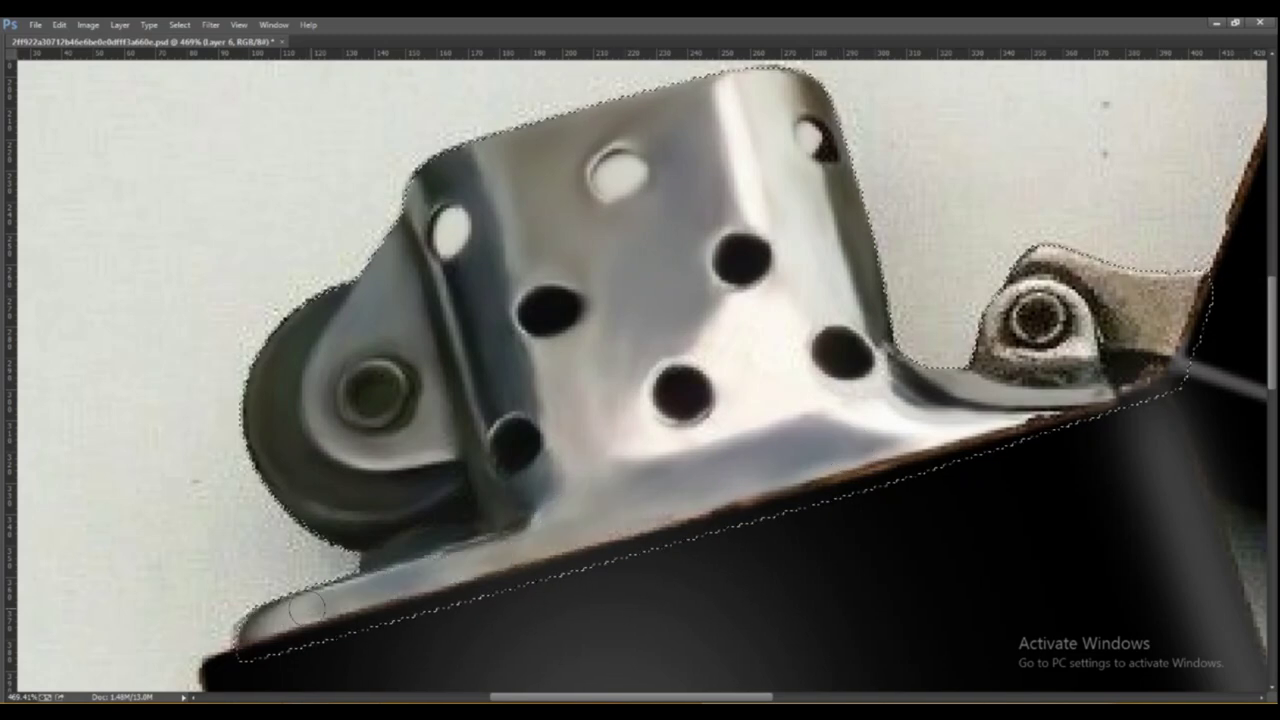
{"action": "scroll", "coordinate": [678, 497], "scroll_direction": "down", "scroll_amount": 1}
{"action": "mouse_move", "coordinate": [678, 497]}
{"action": "left_mouse_down"}
{"action": "mouse_move", "coordinate": [705, 440]}
{"action": "mouse_move", "coordinate": [765, 470]}
{"action": "mouse_move", "coordinate": [725, 513]}
{"action": "left_mouse_up"}
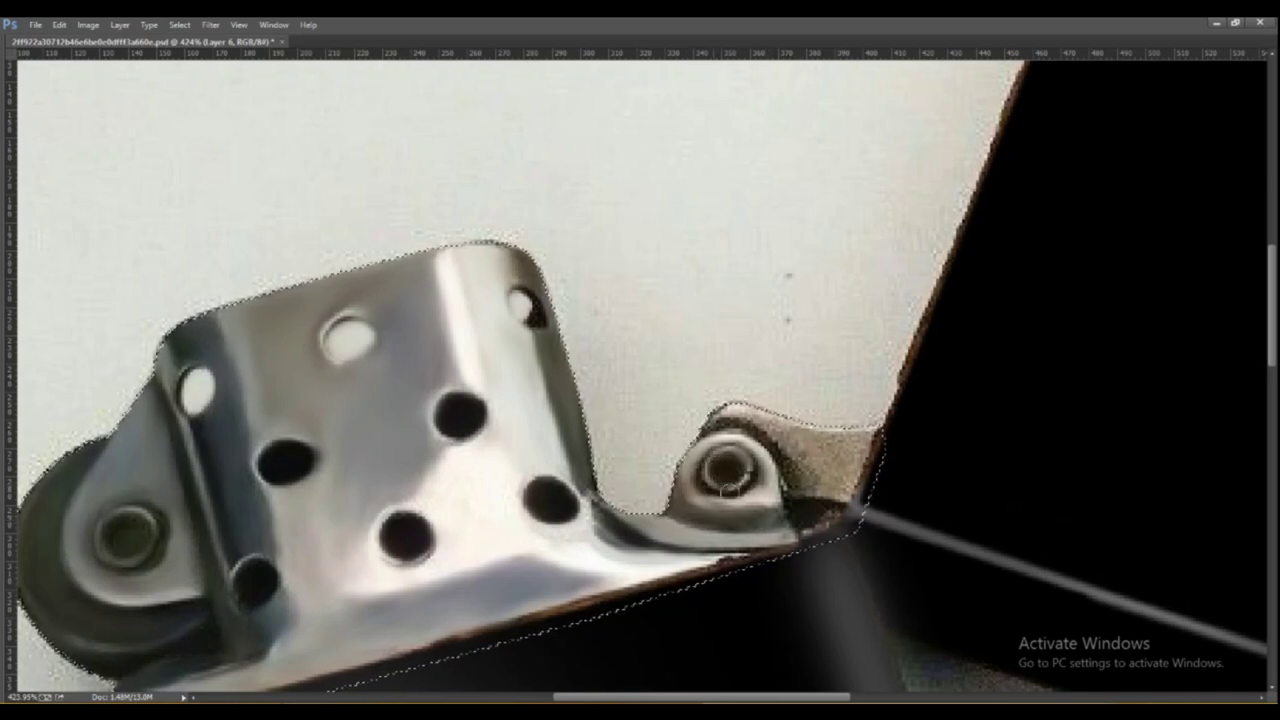
{"action": "left_click_drag", "start_coordinate": [850, 475], "coordinate": [790, 430]}
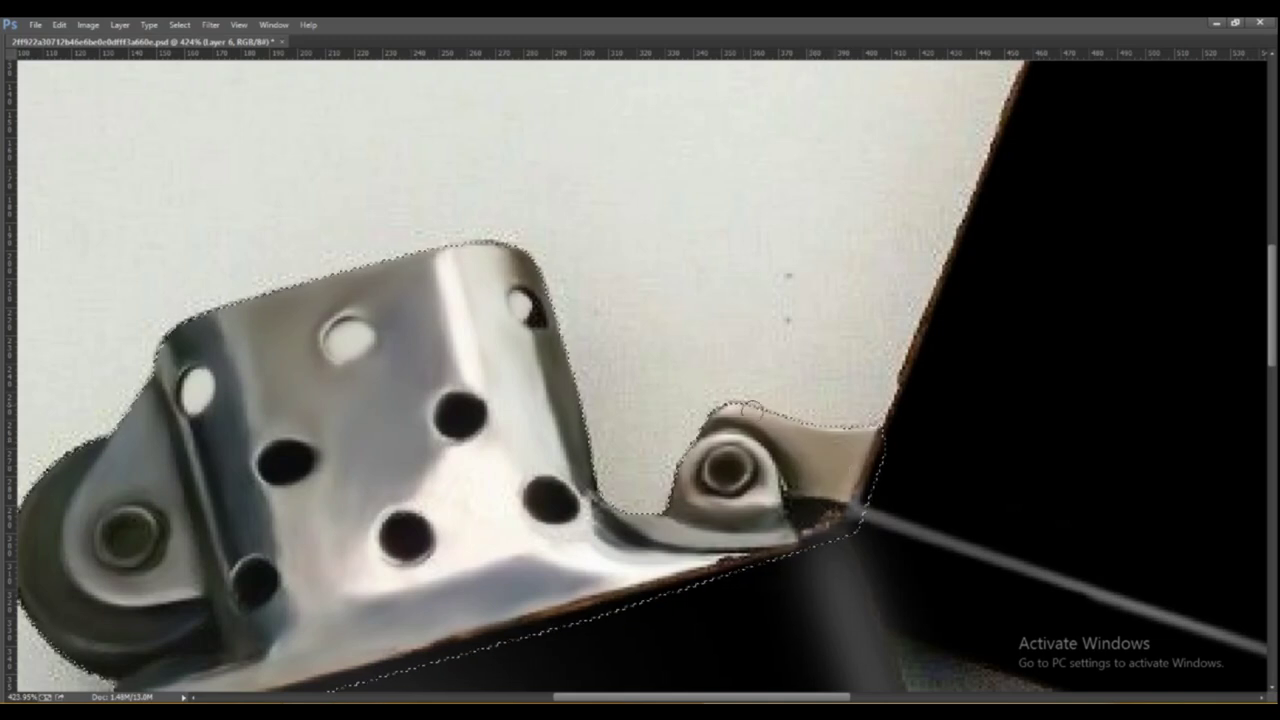
{"action": "scroll", "coordinate": [651, 459], "scroll_direction": "down", "scroll_amount": 3}
Try a Levels adjustment on the insert and dismiss it unchanged.
{"action": "key", "text": "Escape"}
{"action": "key", "text": "ctrl+l"}
{"action": "key", "text": "Escape"}
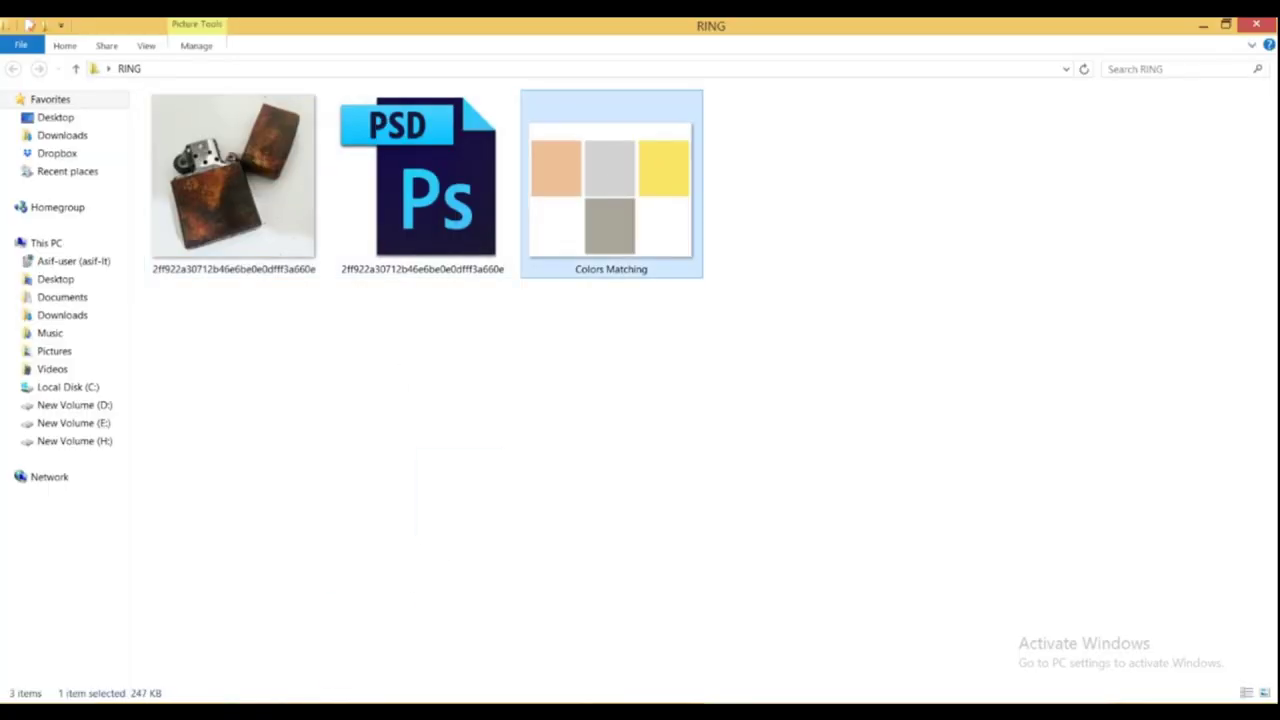
{"action": "scroll", "coordinate": [673, 351], "scroll_direction": "down", "scroll_amount": 2}
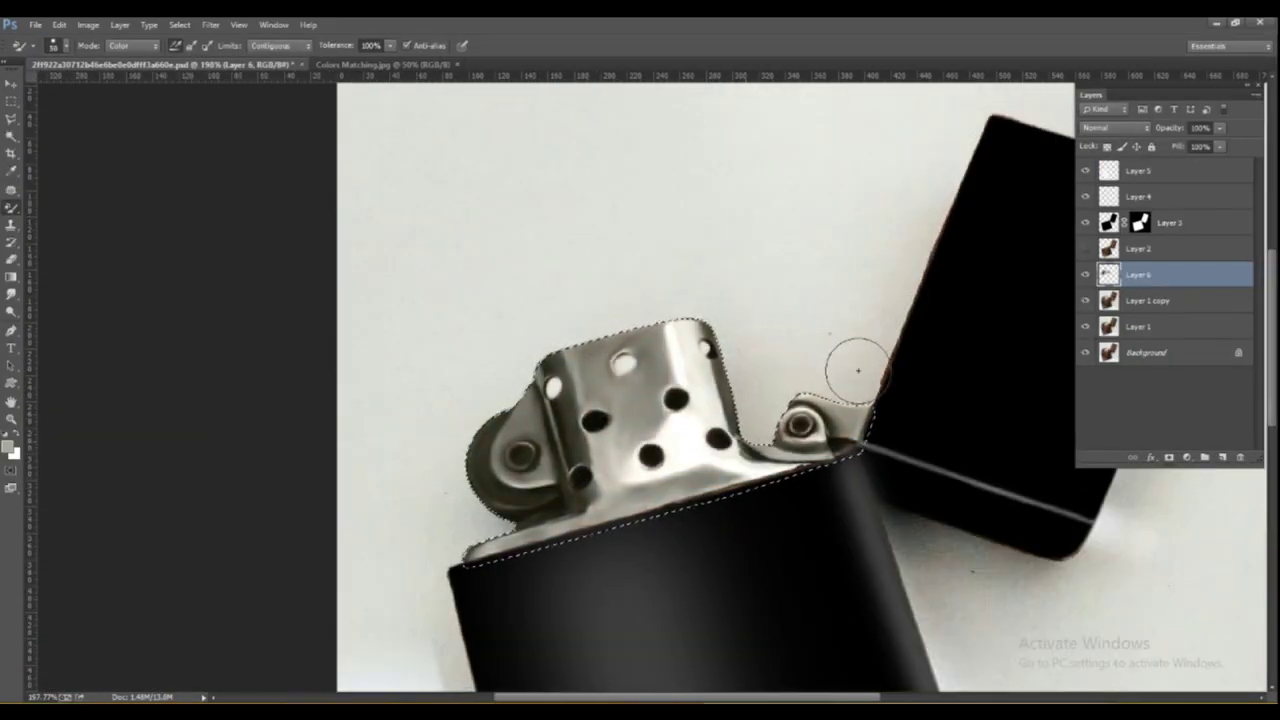
Brush light and shadow onto the insert with Dodge/Burn, then apply a Camera Raw Filter.
{"action": "left_click", "coordinate": [13, 313]}
{"action": "scroll", "coordinate": [346, 391], "scroll_direction": "up", "scroll_amount": 1}
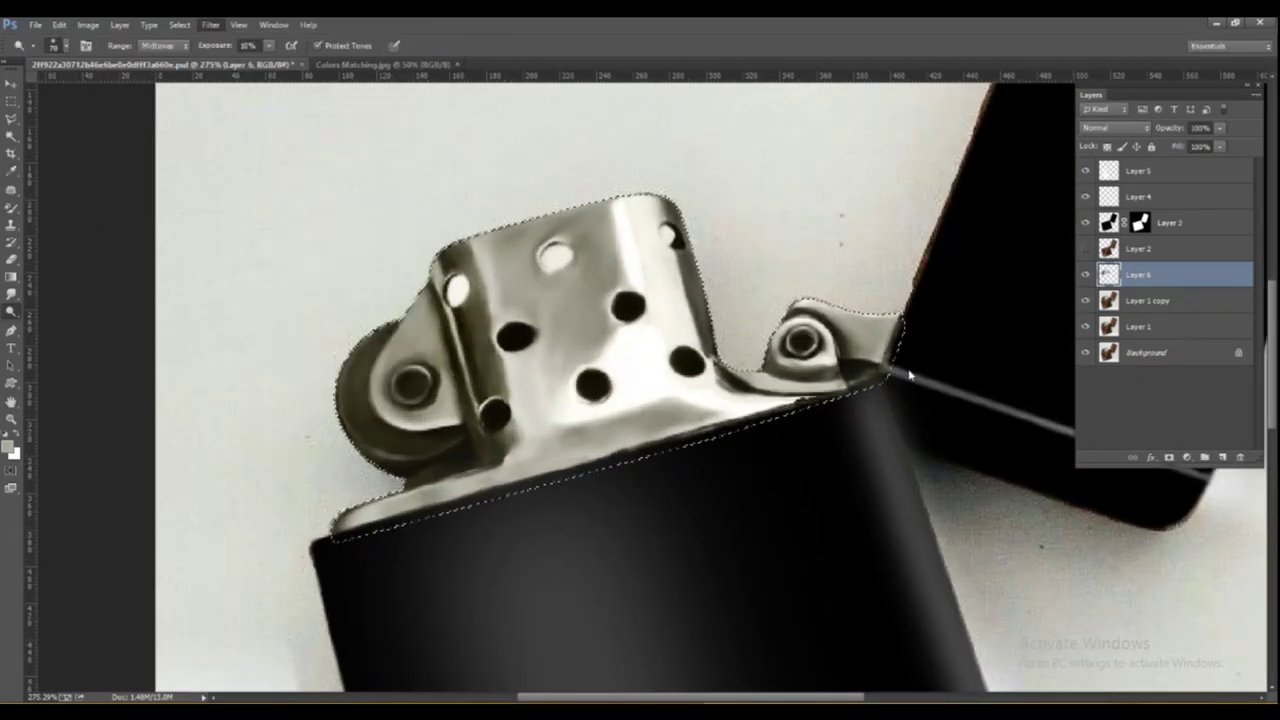
{"action": "key", "text": "ctrl+shift+a"}
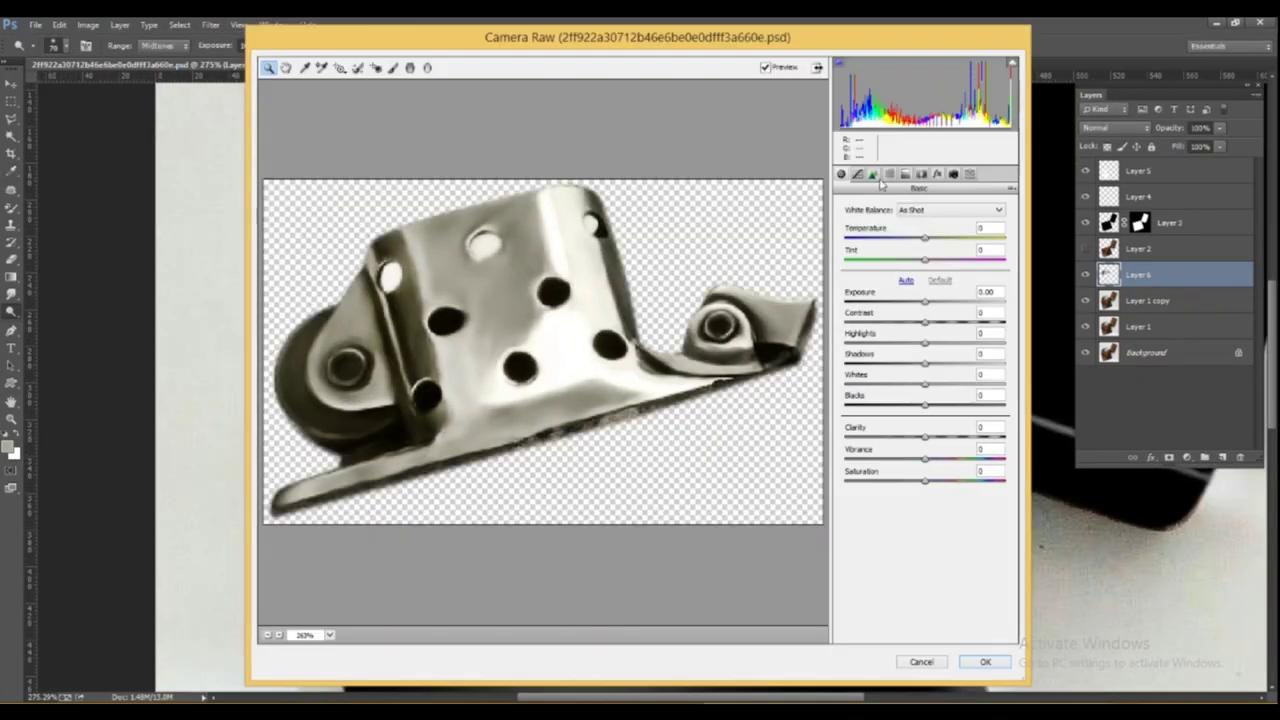
{"action": "key", "text": "Return"}
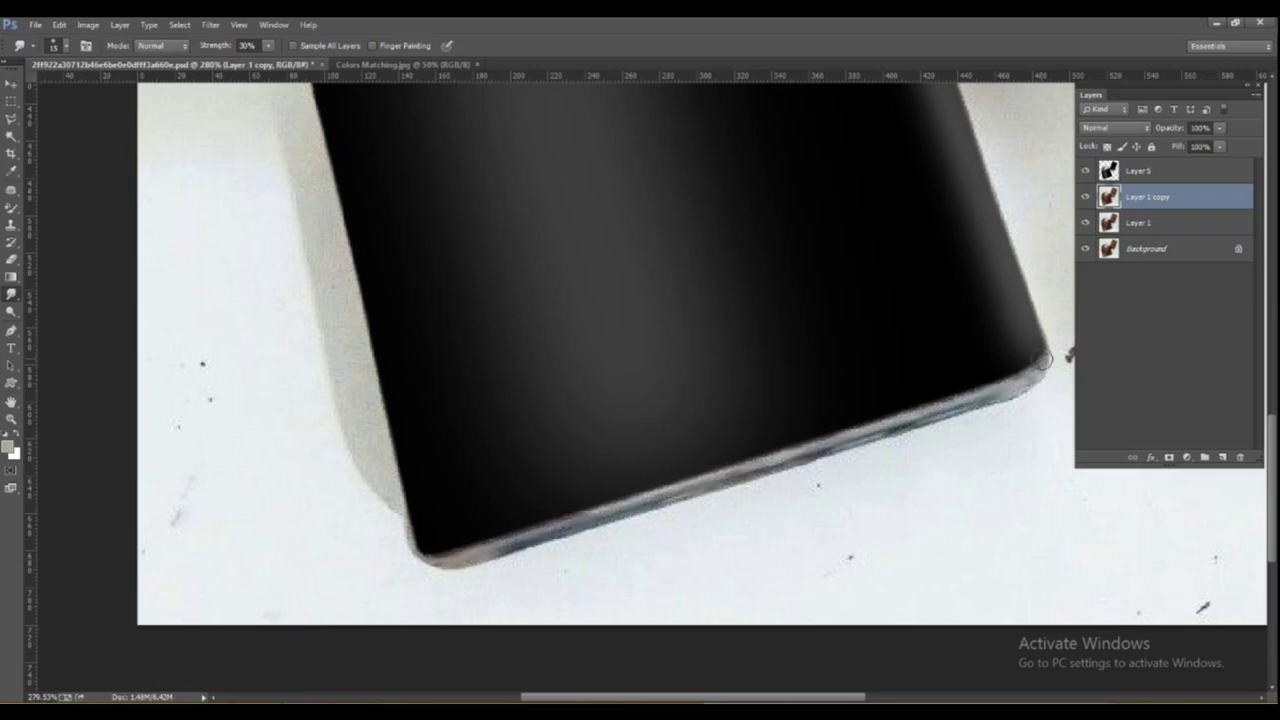
{"action": "scroll", "coordinate": [942, 418], "scroll_direction": "up", "scroll_amount": 1}
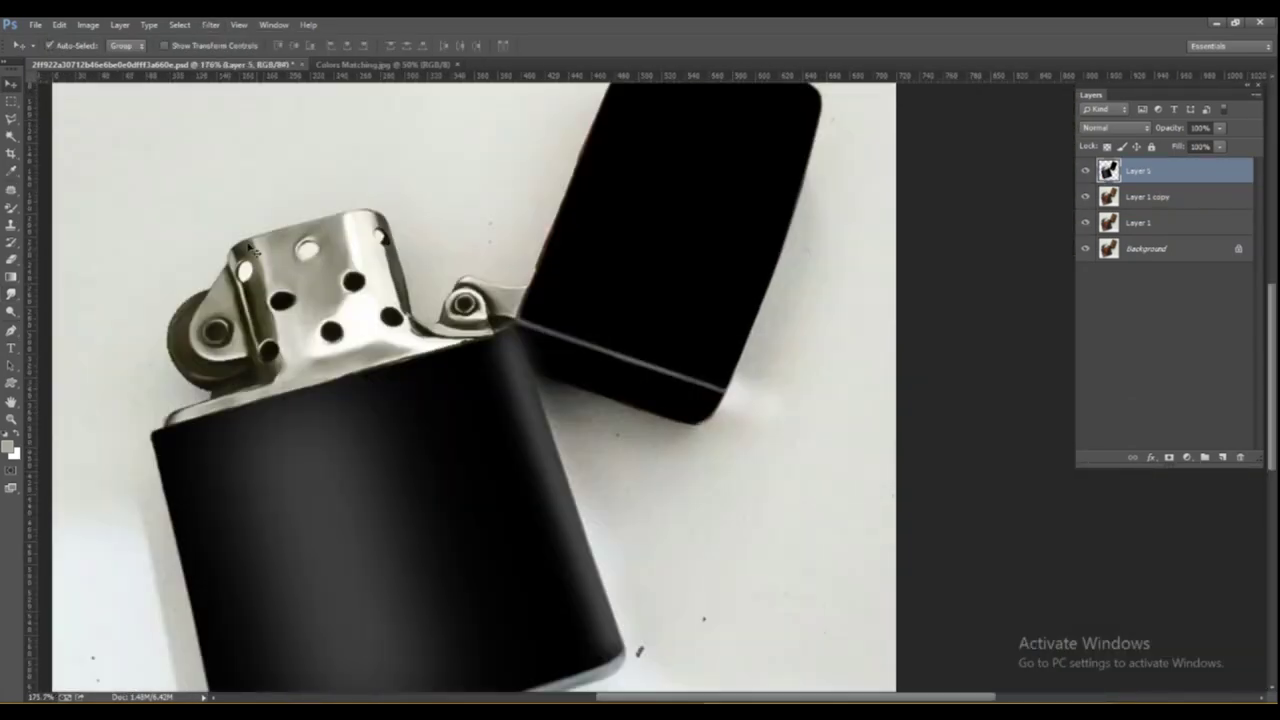
Apply Reduce Noise with raised strength and maximum Sharpen Details, then start a text layer.
{"action": "left_click", "coordinate": [210, 24]}
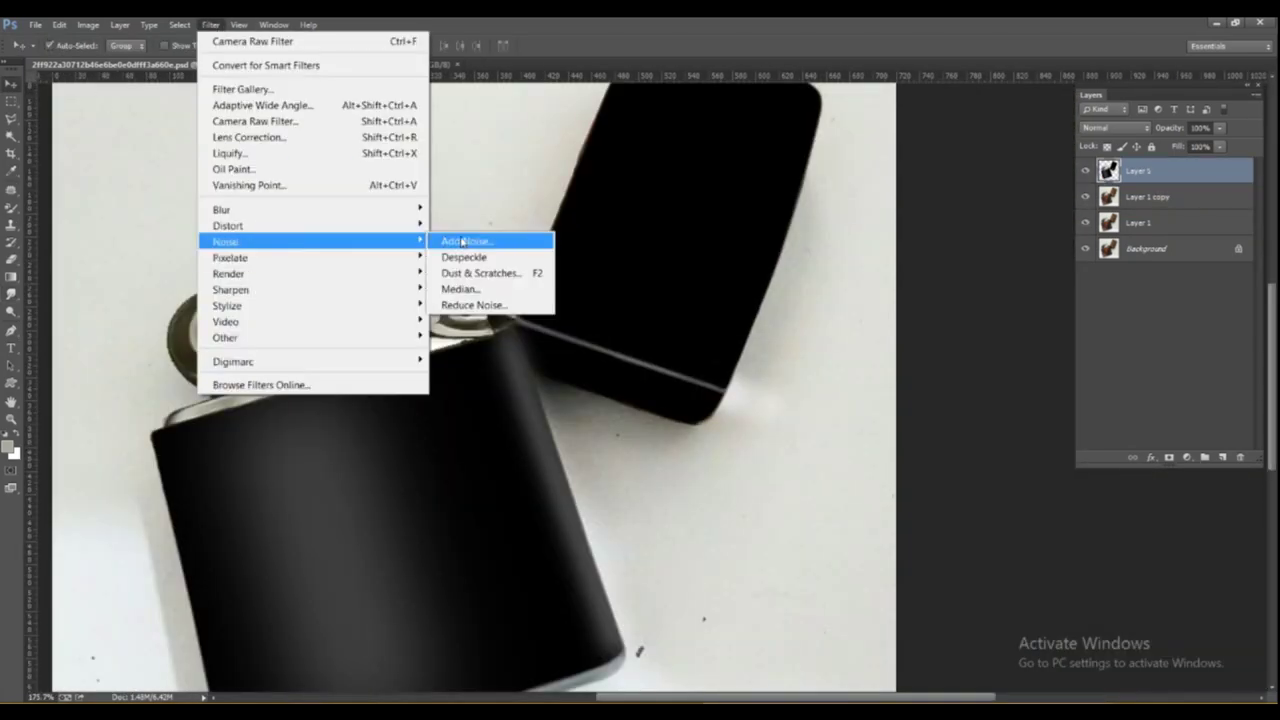
{"action": "left_click", "coordinate": [470, 320]}
{"action": "left_click_drag", "start_coordinate": [818, 273], "coordinate": [829, 273]}
{"action": "left_click_drag", "start_coordinate": [766, 376], "coordinate": [865, 378]}
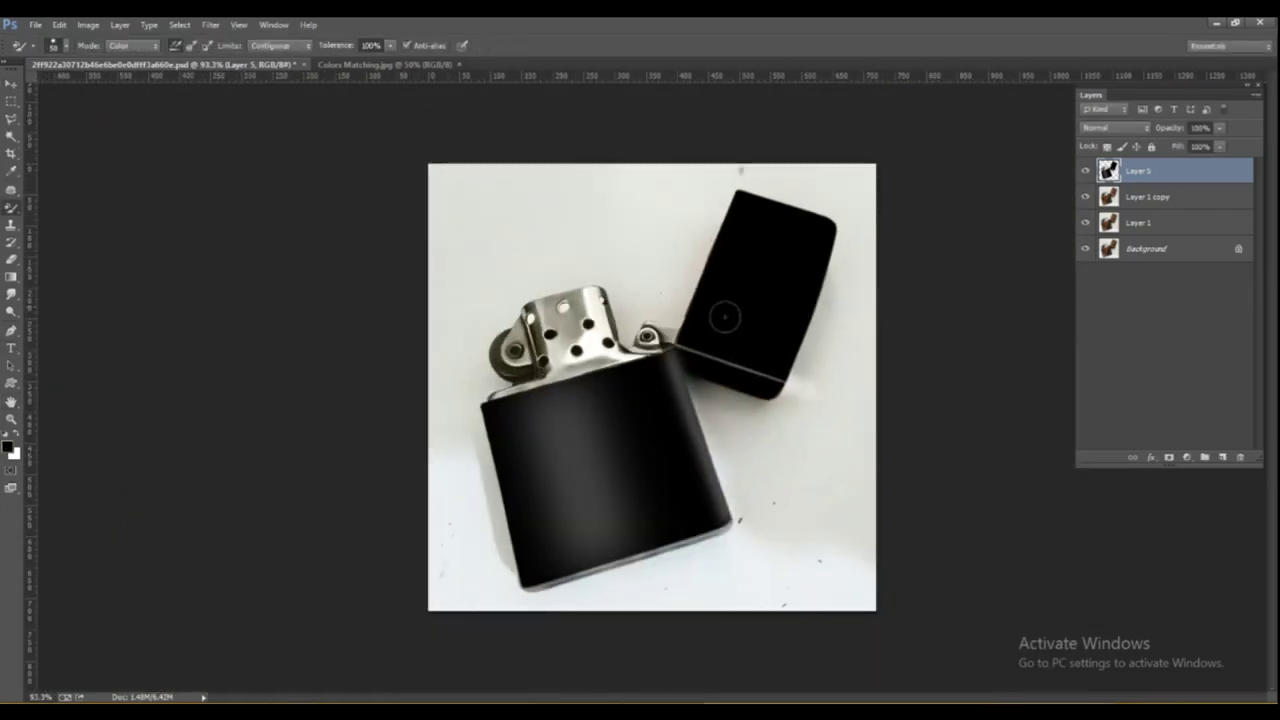
{"action": "key", "text": "ctrl+0"}
{"action": "left_click", "coordinate": [612, 410]}
Type 'PS LEARN', scale and rotate it up the lid, and give it Bevel & Emboss.
{"action": "type", "text": "PS LEARN"}
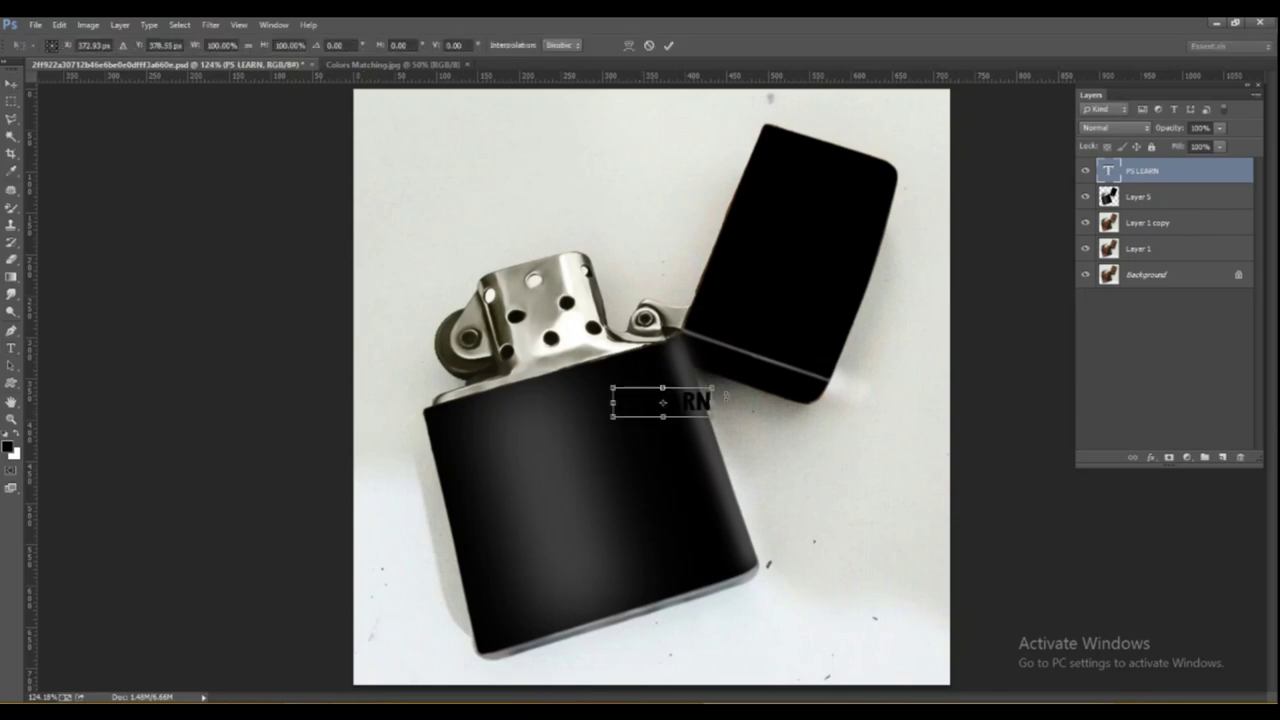
{"action": "key", "text": "ctrl+t"}
{"action": "left_click_drag", "start_coordinate": [677, 405], "coordinate": [814, 216]}
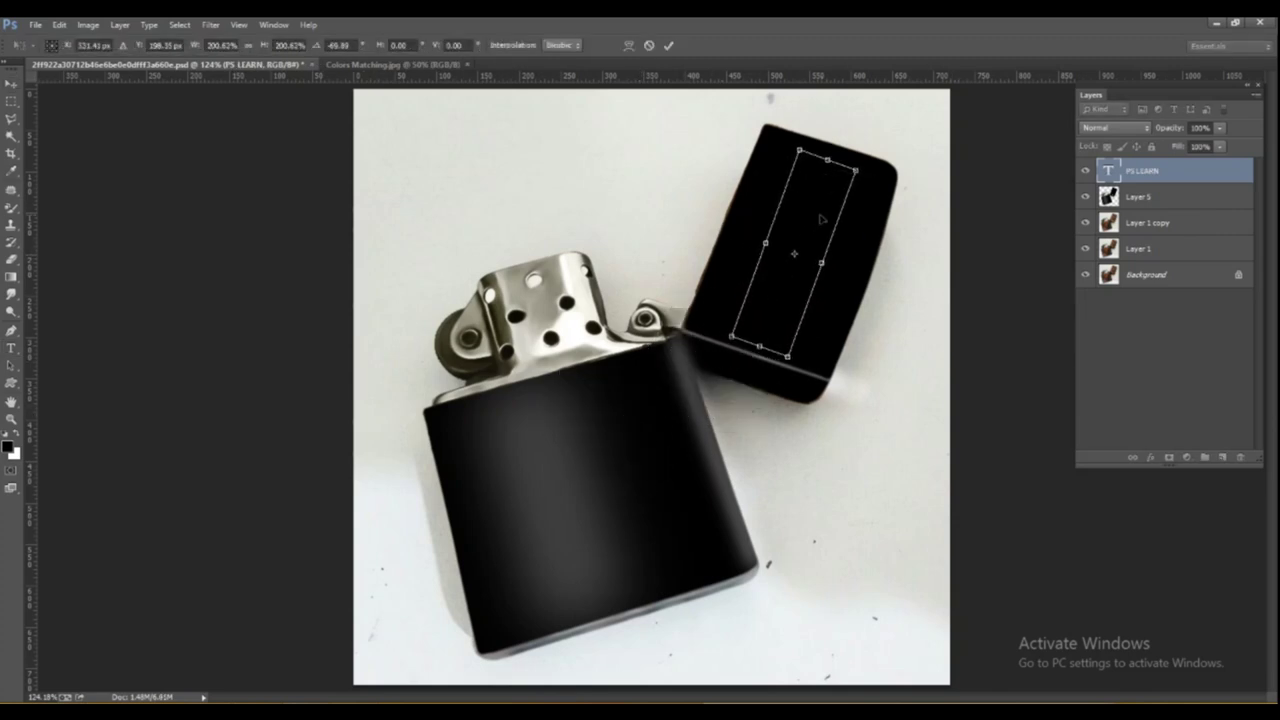
{"action": "left_click", "coordinate": [1049, 345]}
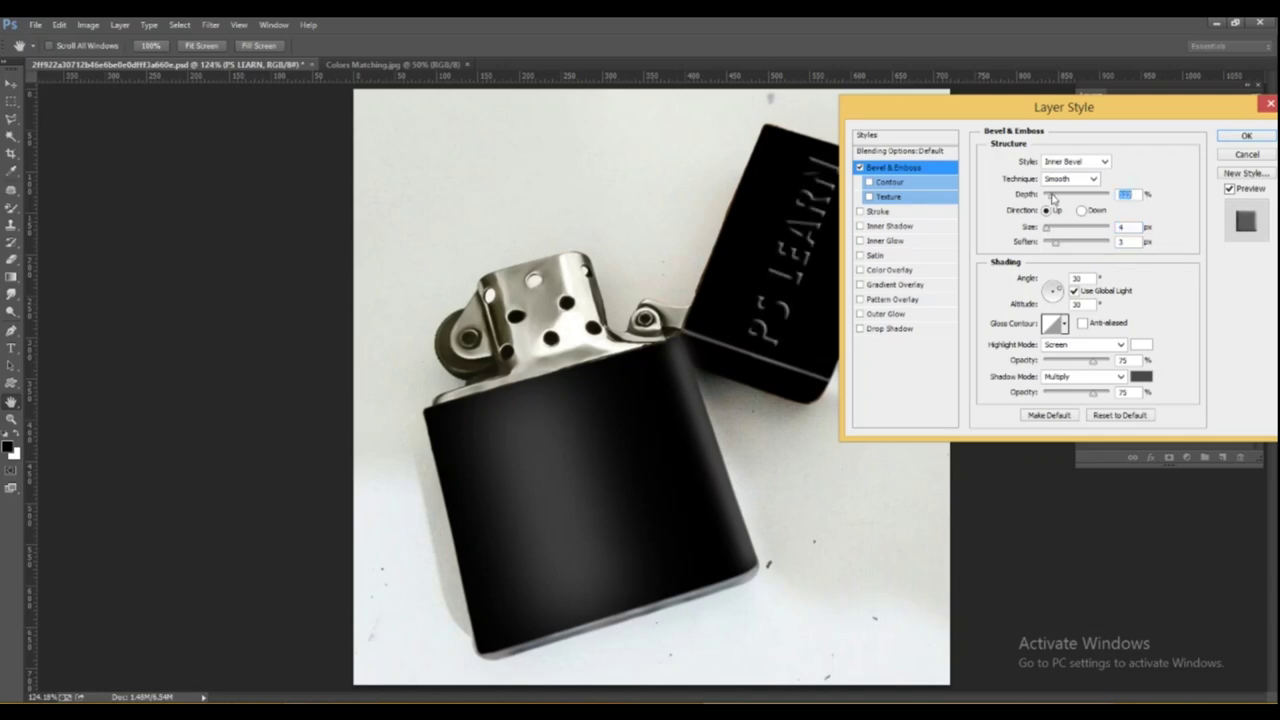
{"action": "key", "text": "Return"}
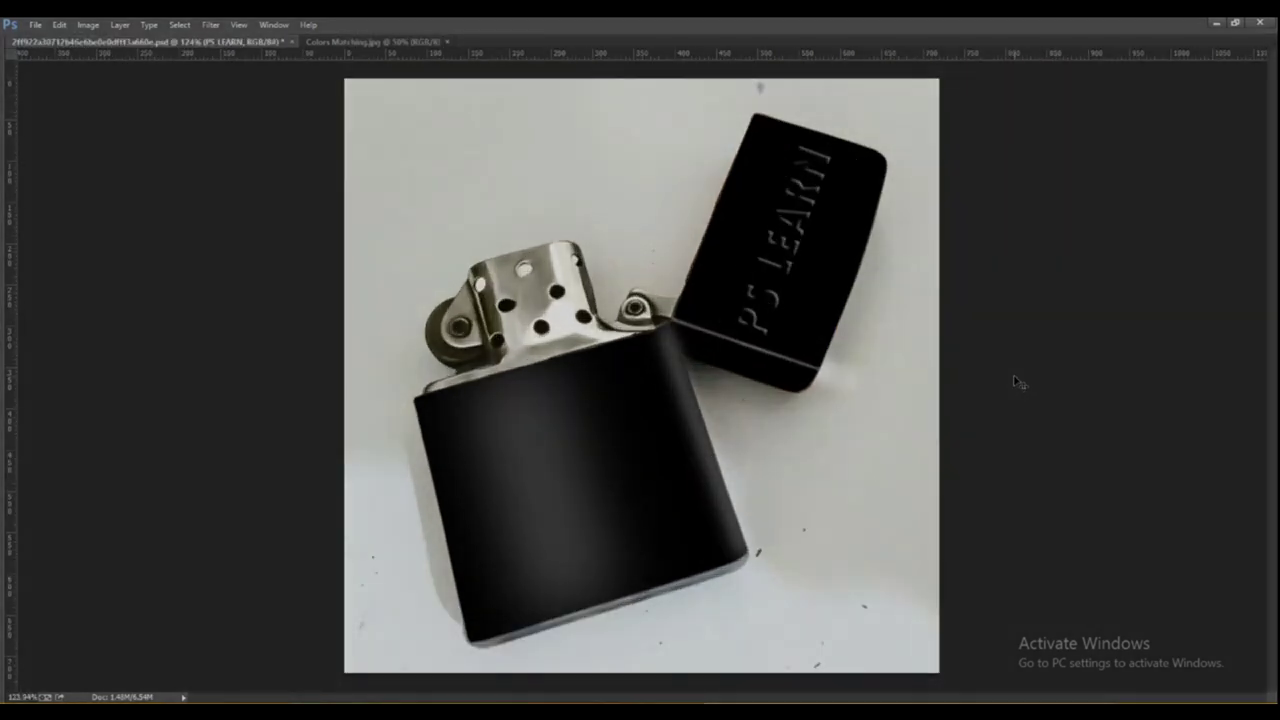